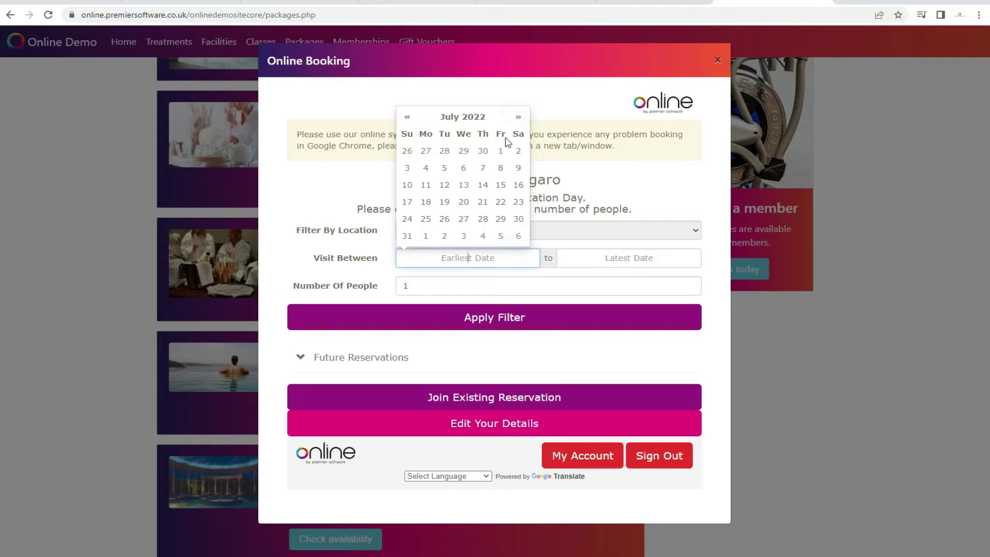
# Step: Filter the Relaxation Day availability from 01-07-2022 for one person and choose the 10:00 - 19:00 time band
pyautogui.click(500, 150)
pyautogui.click(506, 321)
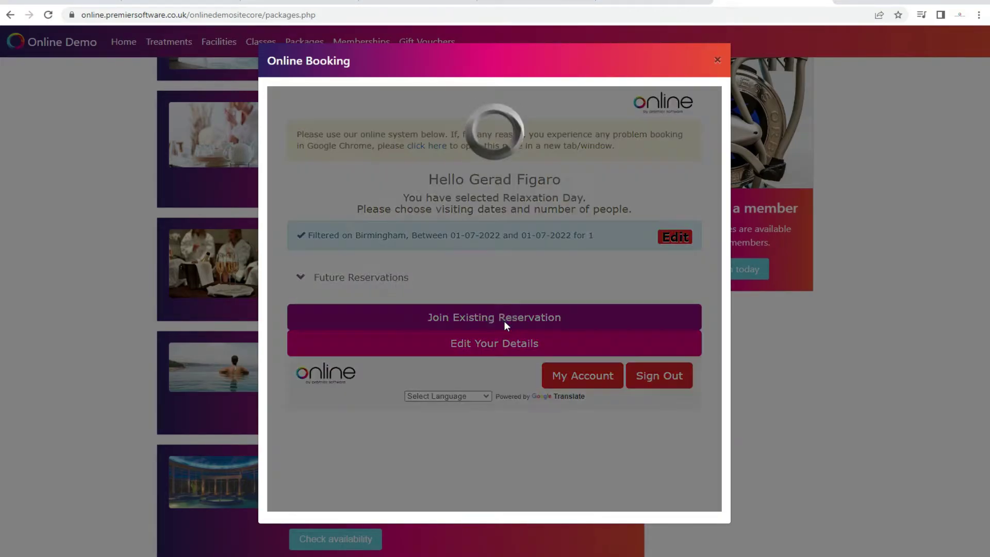
pyautogui.scroll(-4, 430, 318)
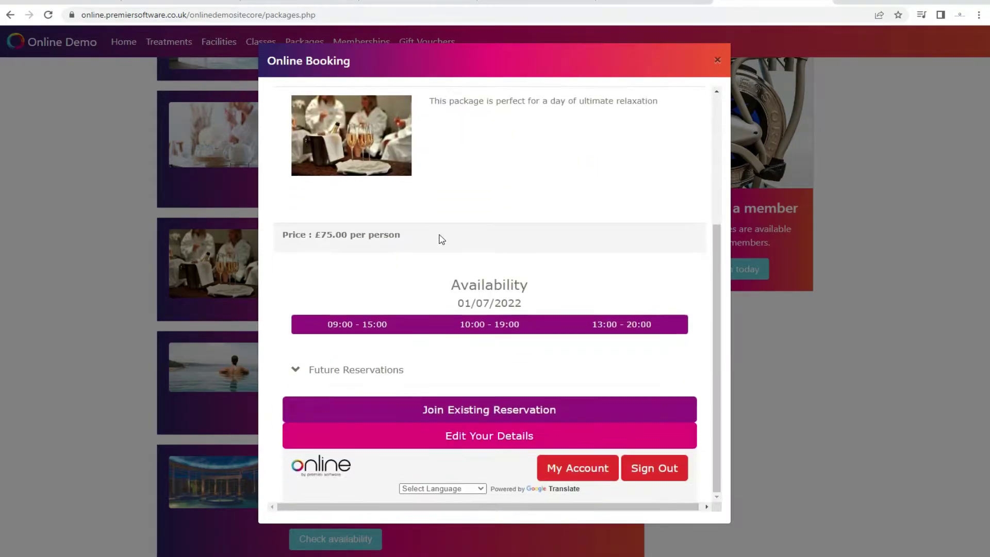
pyautogui.click(486, 326)
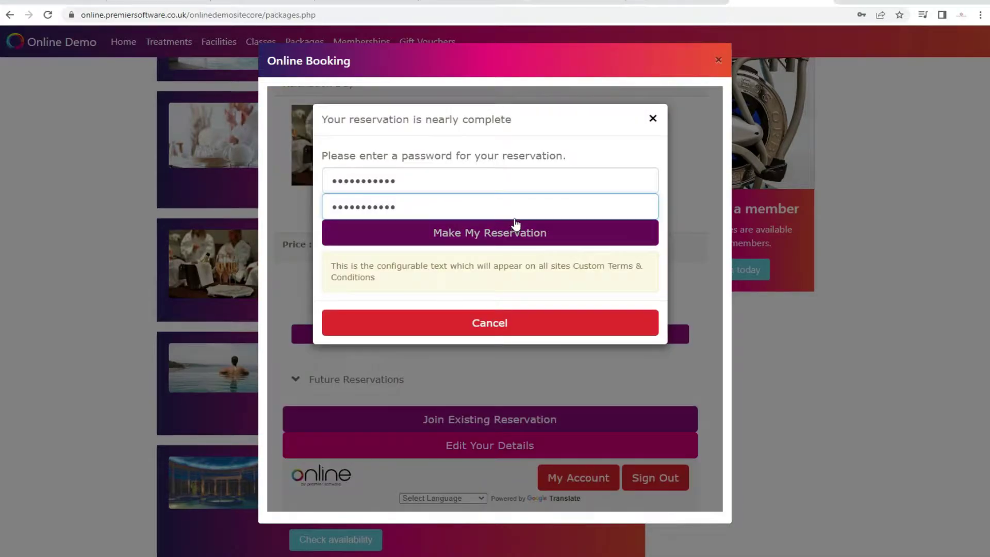
# Step: Make the password-protected reservation, continue without paying, and look over the personal details in the client portal
pyautogui.click(514, 235)
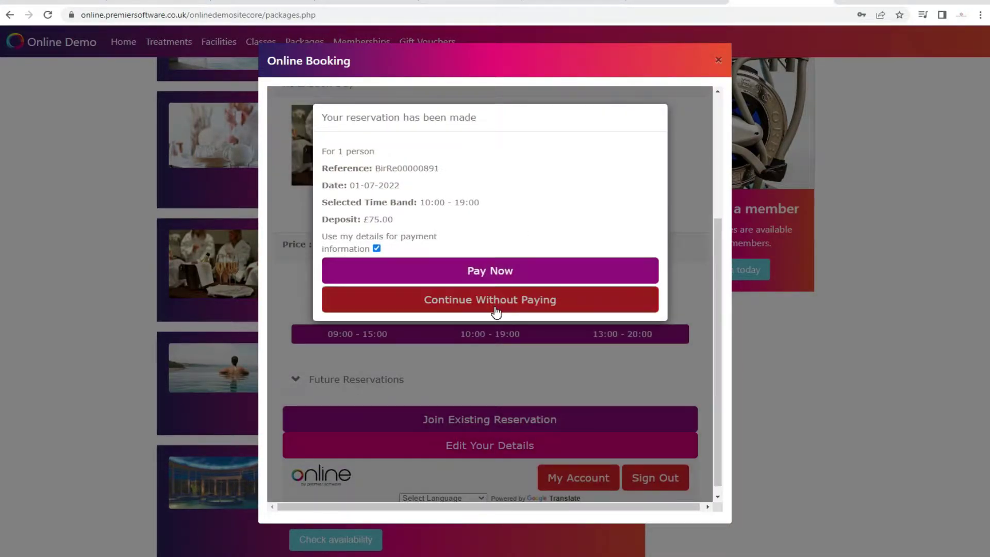
pyautogui.click(496, 311)
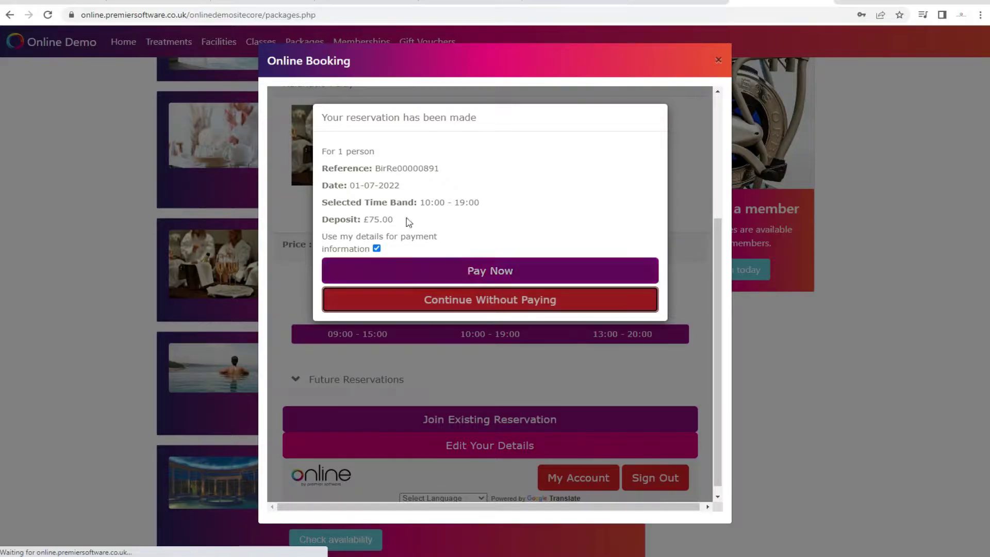
pyautogui.scroll(-2, 704, 492)
pyautogui.scroll(1, 647, 207)
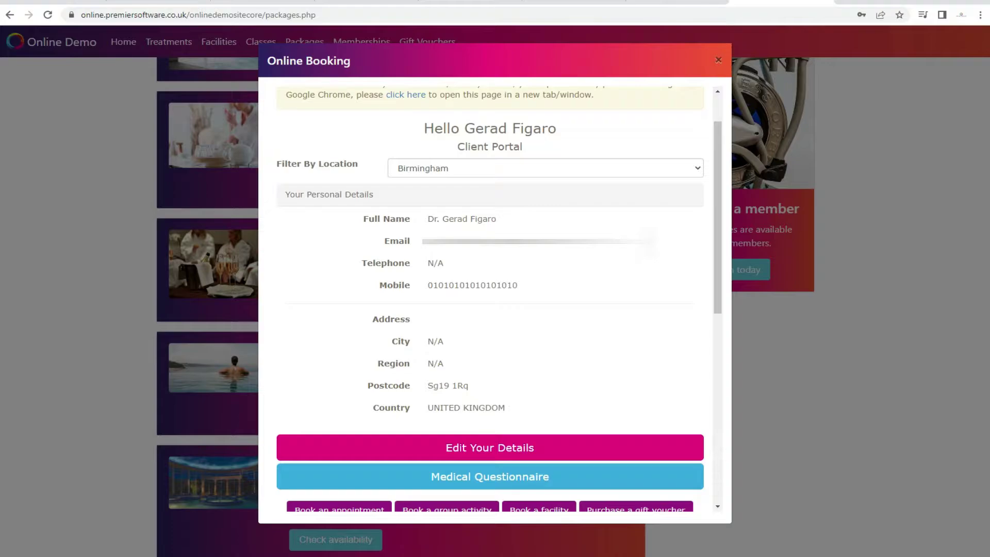
pyautogui.click(385, 450)
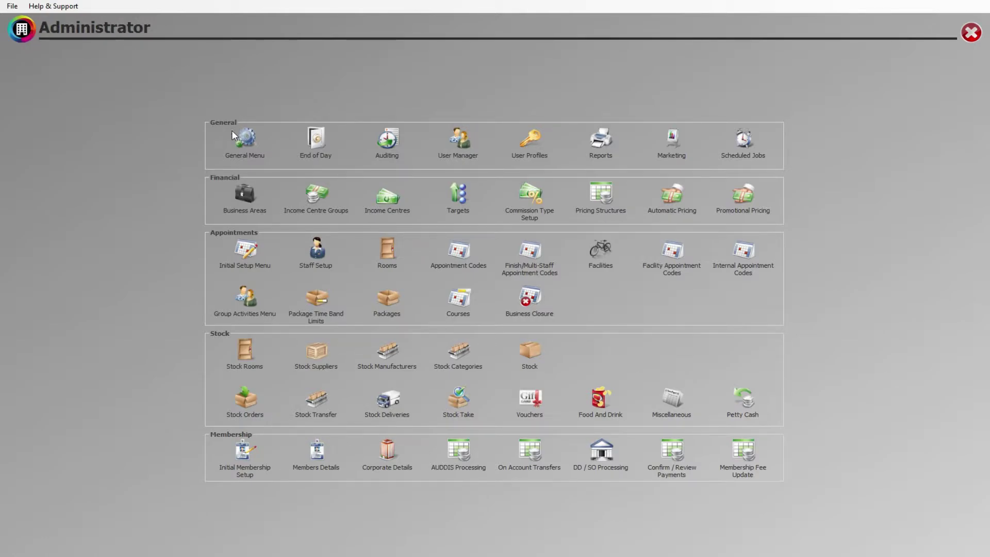
# Step: In the Administrator program, open the reservation documents and review the Day Package, Detailed Confirmation and New Res Conf With Date Break entries
pyautogui.click(246, 138)
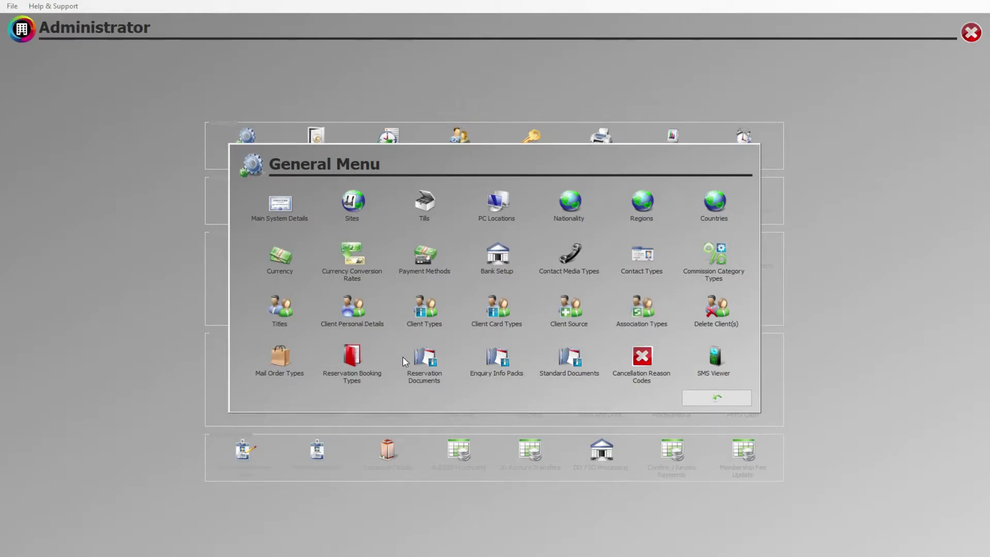
pyautogui.click(425, 359)
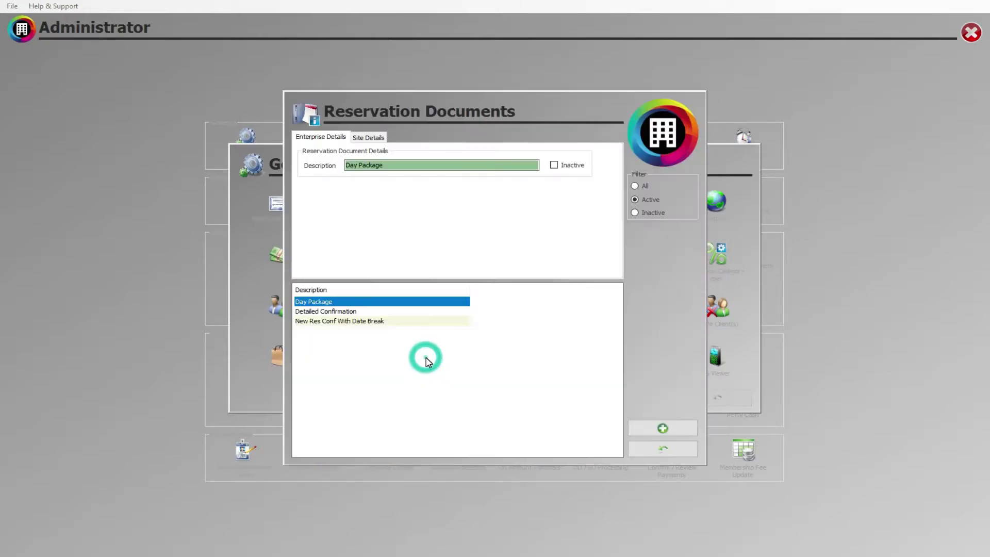
pyautogui.click(334, 312)
pyautogui.click(338, 321)
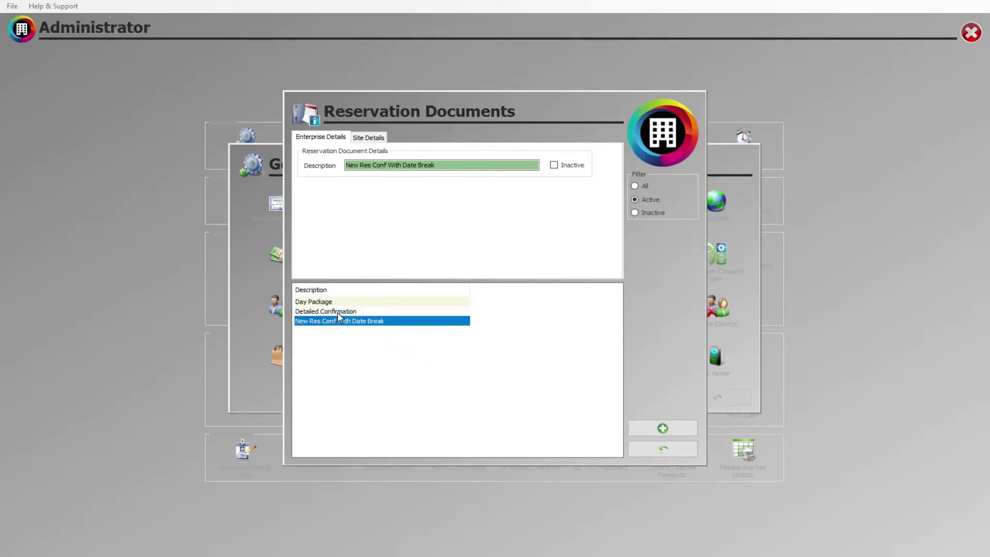
pyautogui.click(337, 312)
pyautogui.click(333, 303)
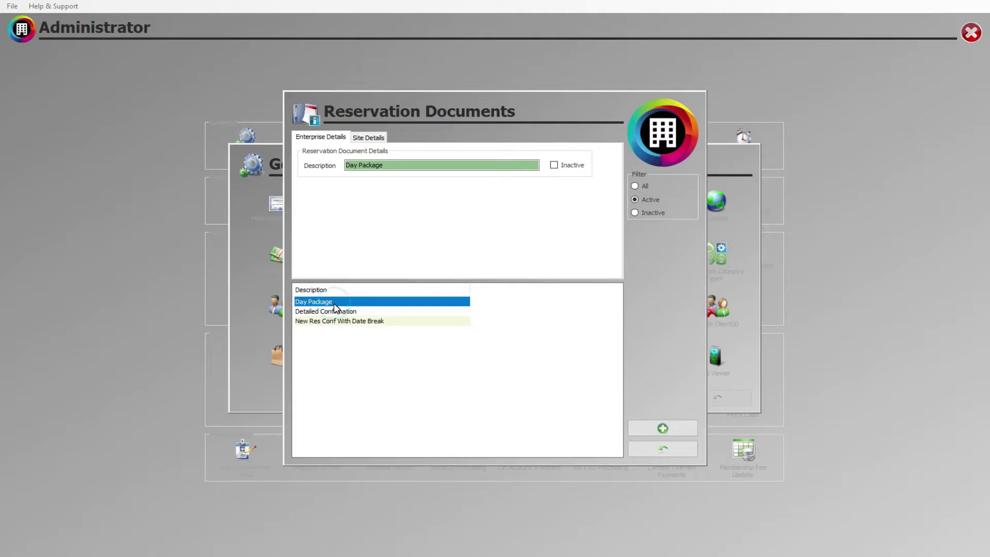
# Step: Open the Birmingham site's email layout of the Day Package reservation document for editing
pyautogui.click(663, 428)
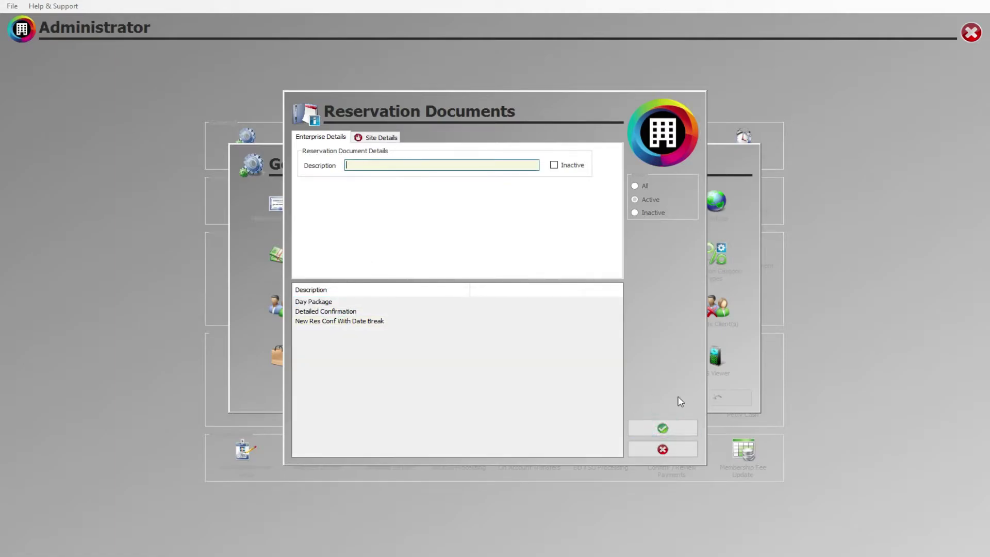
pyautogui.click(663, 450)
pyautogui.click(367, 138)
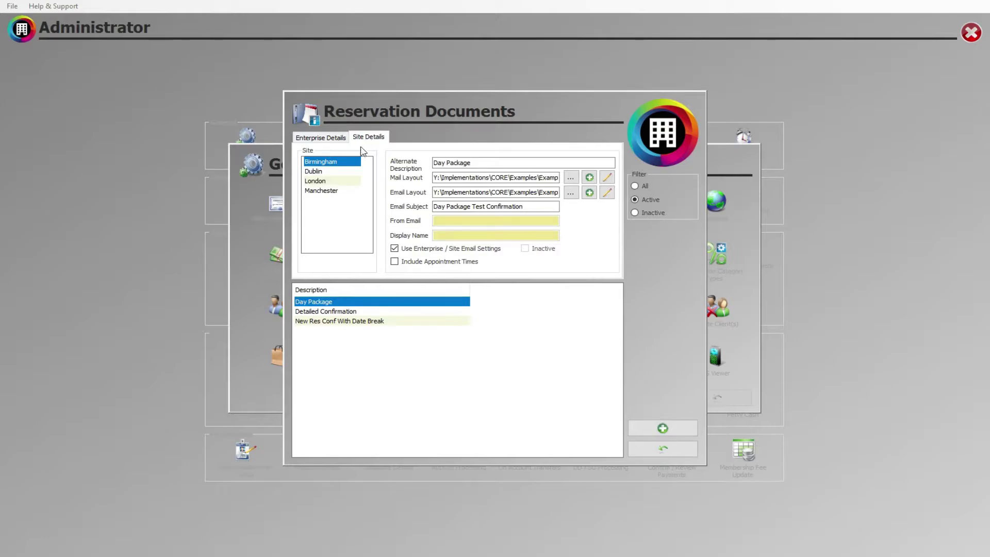
pyautogui.click(318, 163)
pyautogui.click(607, 193)
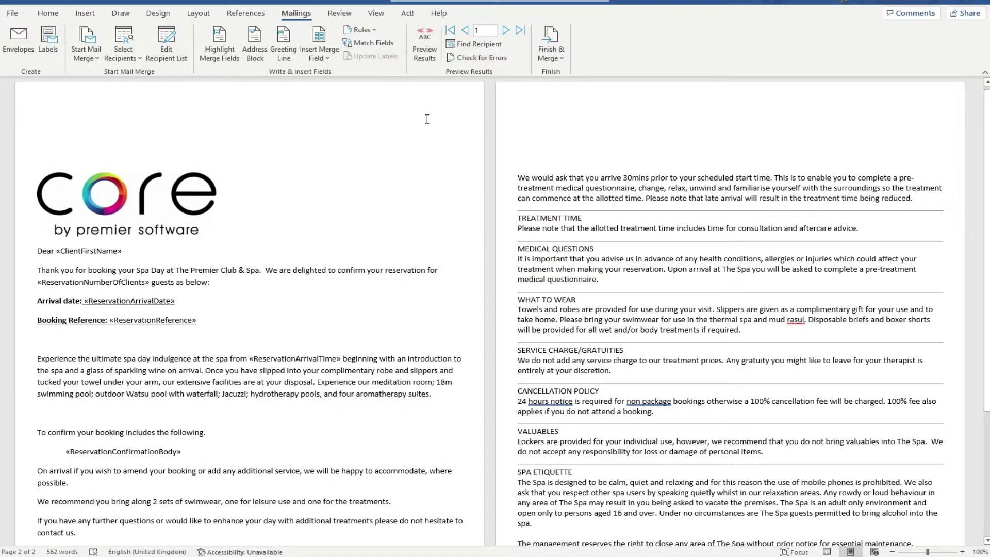
# Step: Examine the confirmation letter's merge fields for the arrival date, booking reference and reservation confirmation body
pyautogui.scroll(-3, 199, 364)
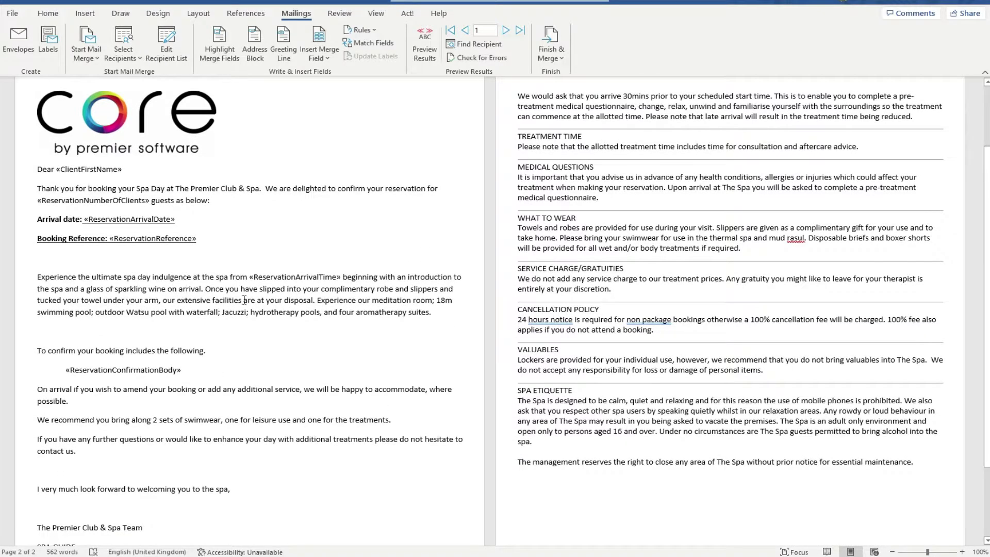
pyautogui.scroll(1, 211, 217)
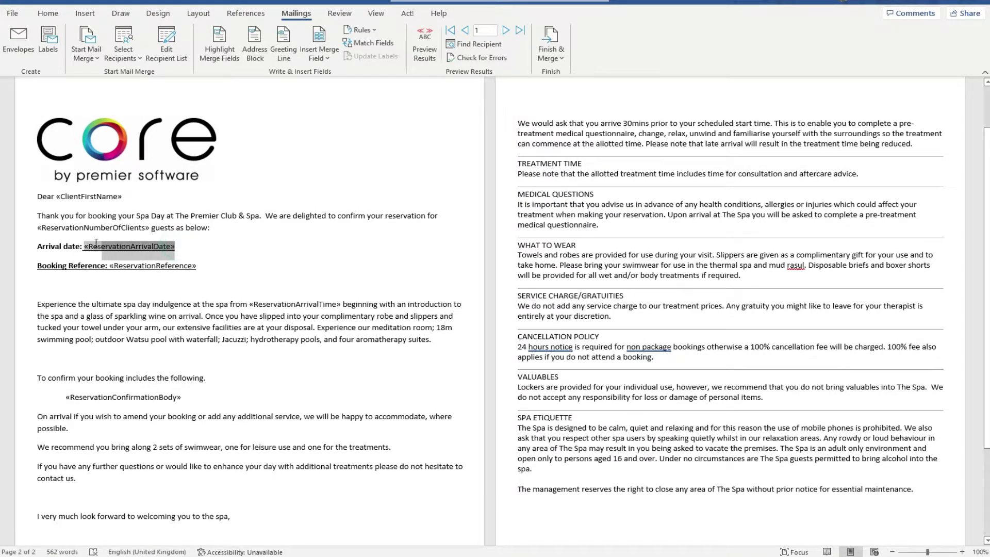
pyautogui.moveTo(204, 264); pyautogui.dragTo(137, 263)
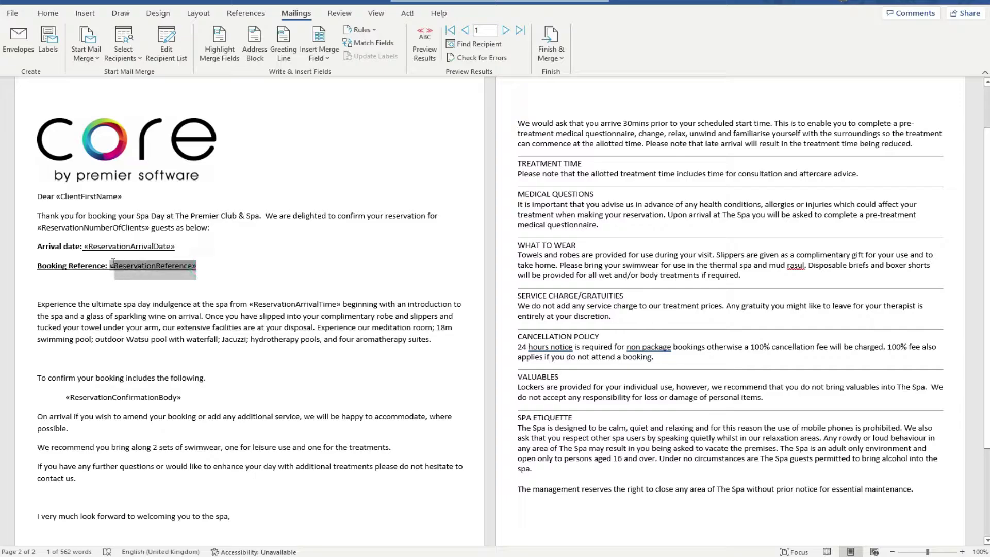
pyautogui.moveTo(185, 396); pyautogui.dragTo(83, 395)
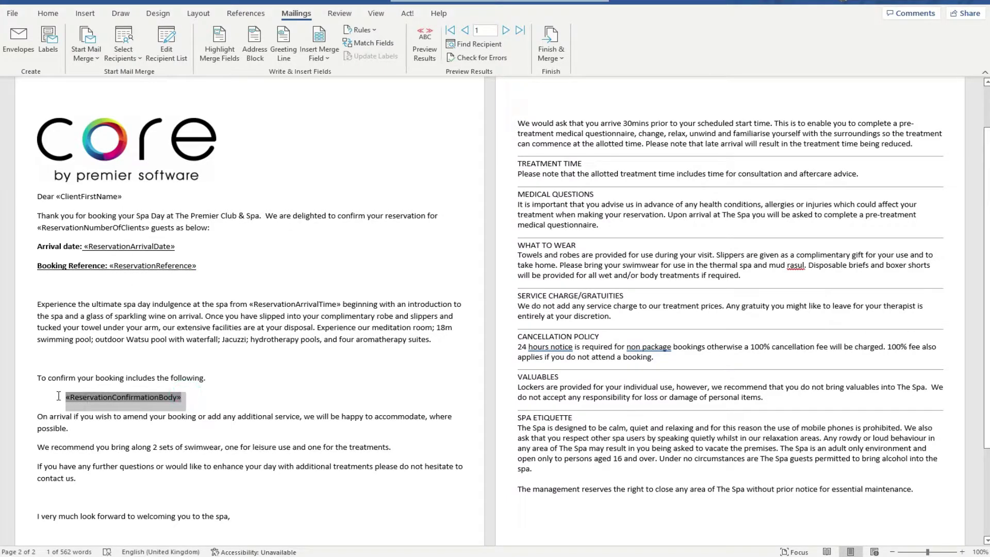
pyautogui.click(191, 394)
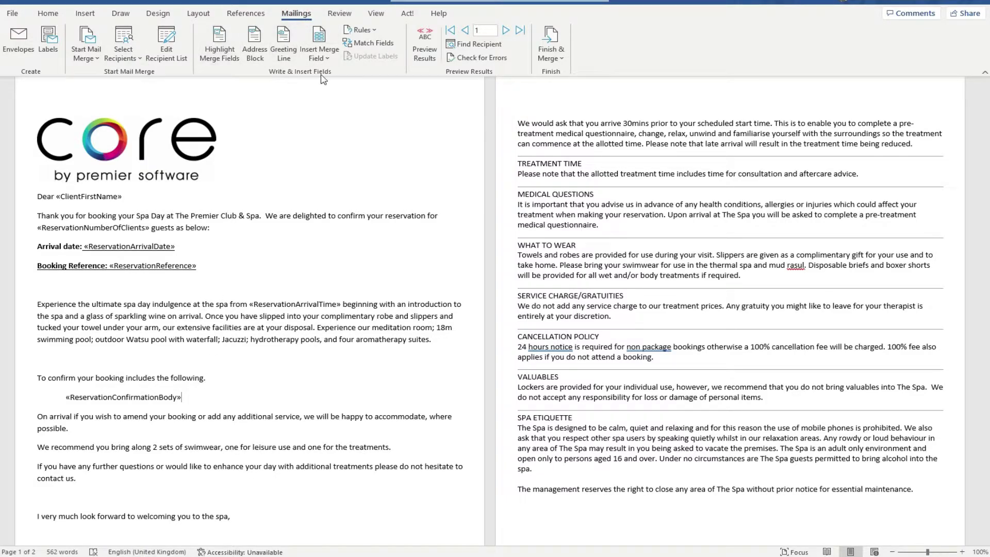
# Step: Insert a ReservationReference merge field on the empty line below the Booking Reference line
pyautogui.click(210, 283)
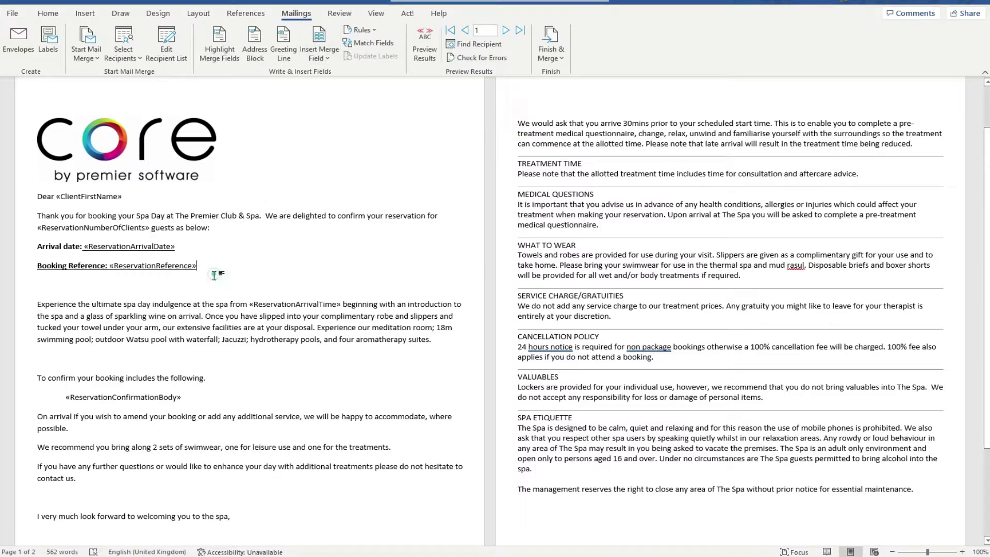
pyautogui.click(320, 54)
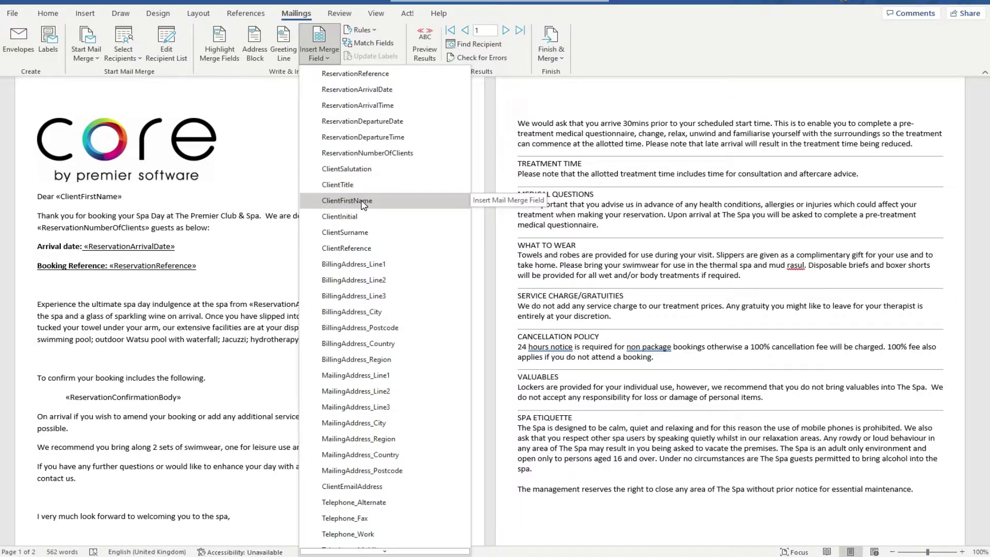
pyautogui.click(355, 73)
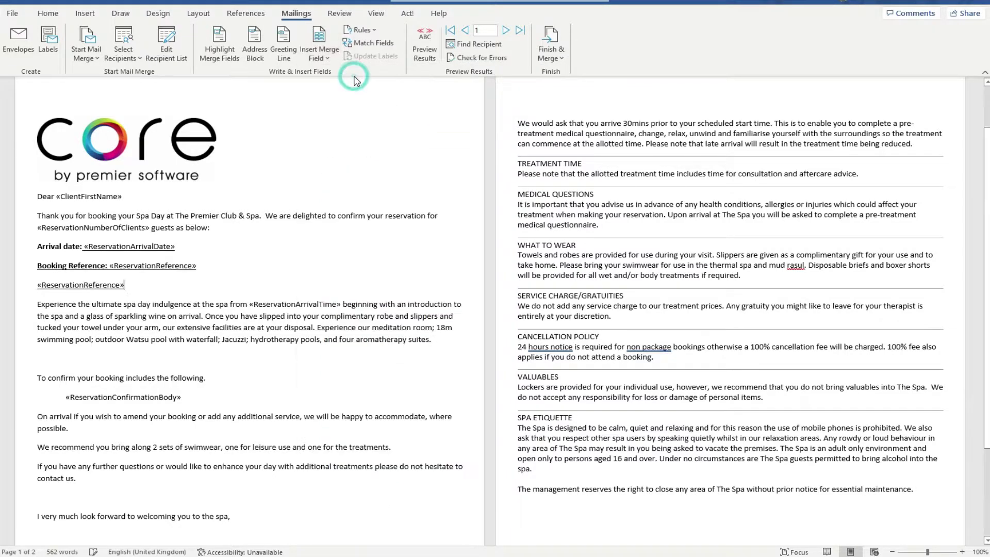
# Step: Insert a ClientSurname merge field after the new ReservationReference field and move it onto its own line
pyautogui.click(318, 36)
pyautogui.click(424, 279)
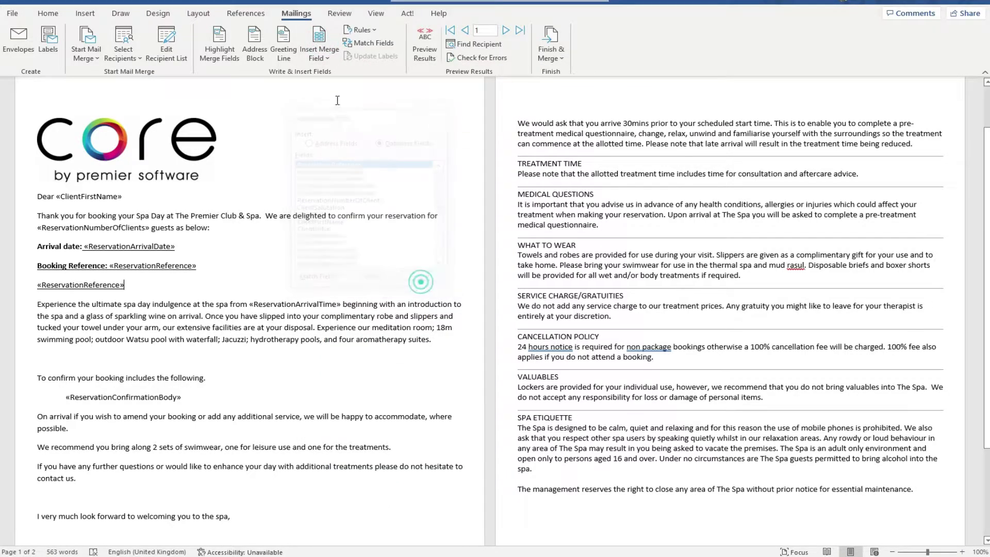
pyautogui.click(320, 57)
pyautogui.click(355, 233)
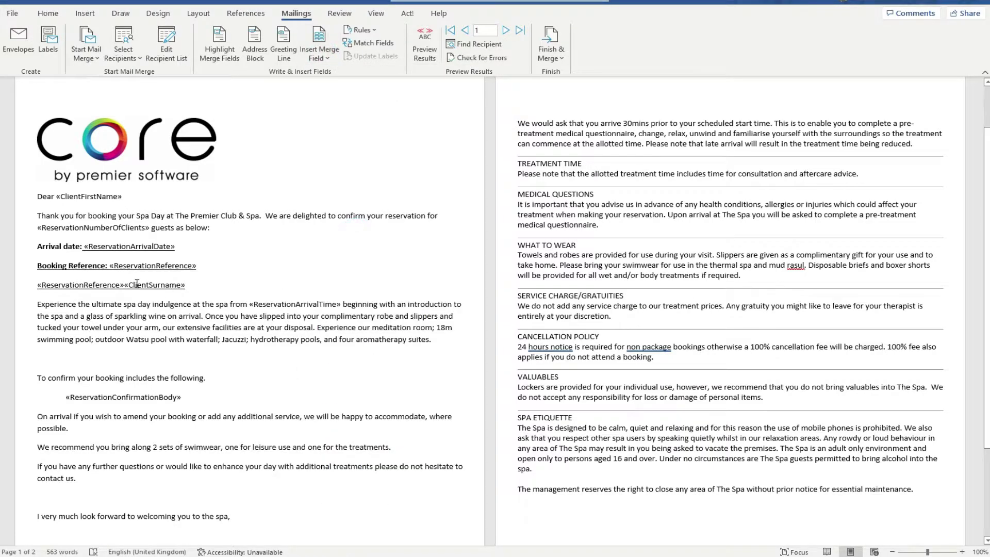
pyautogui.click(125, 284)
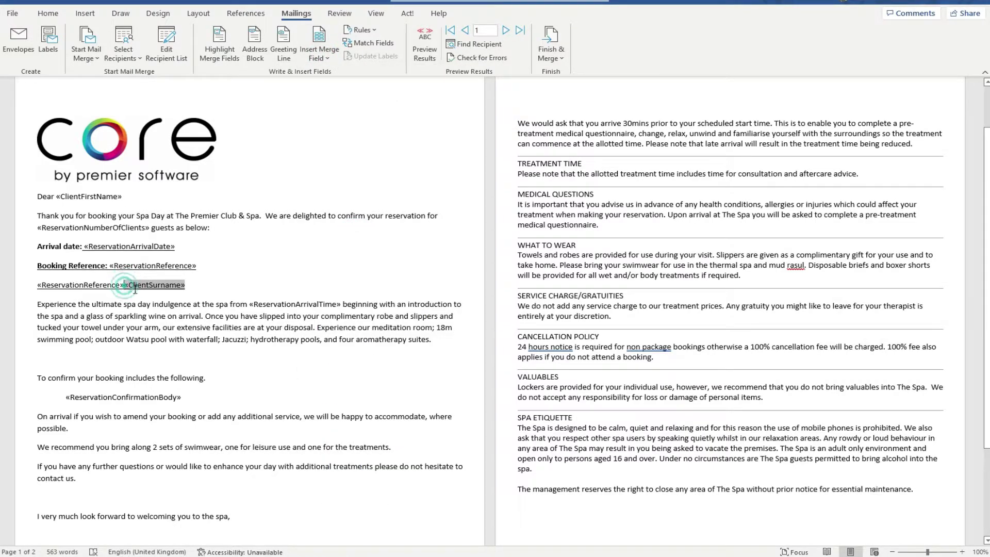
pyautogui.press('Return')
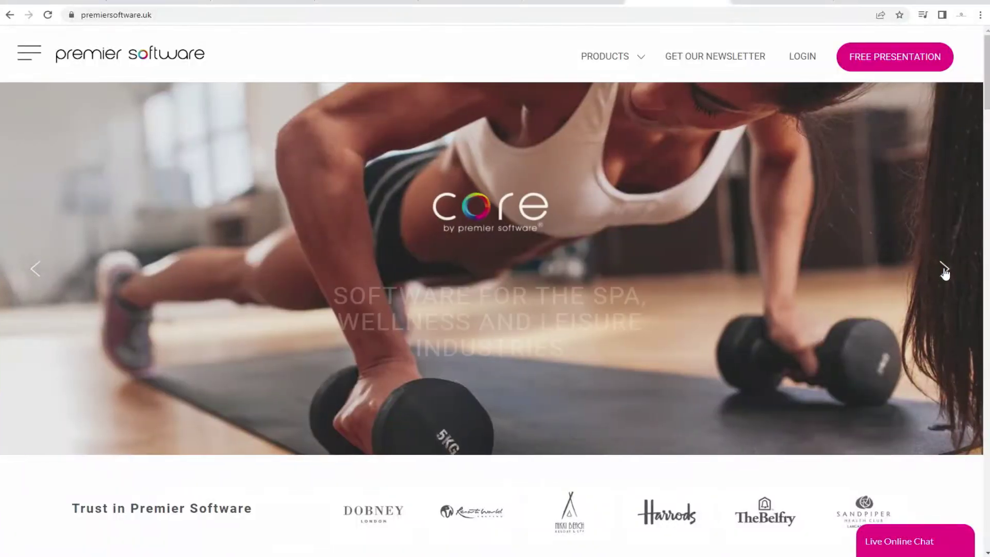
# Step: In the browser, open the Premier Software client login page and fill in the serial number and postcode
pyautogui.click(110, 14)
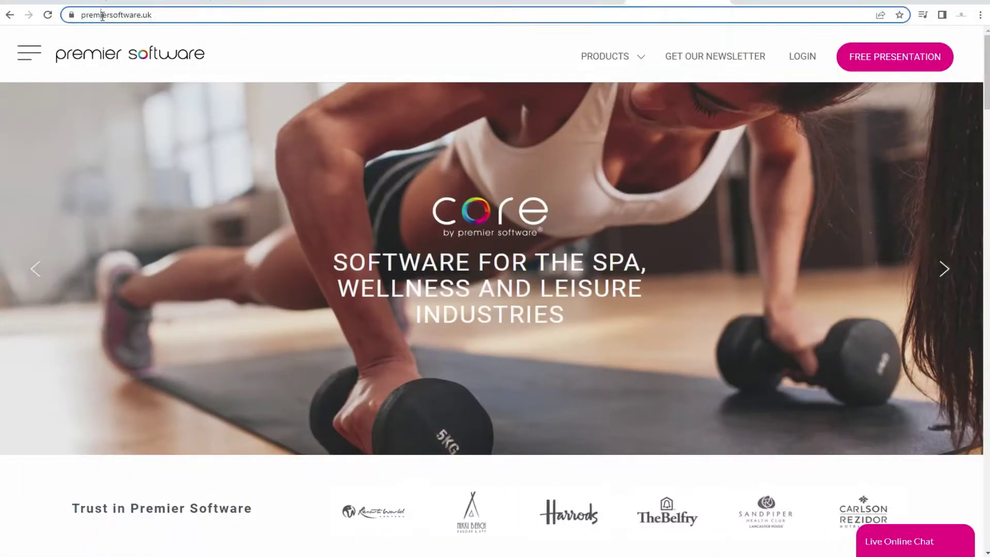
pyautogui.click(153, 13)
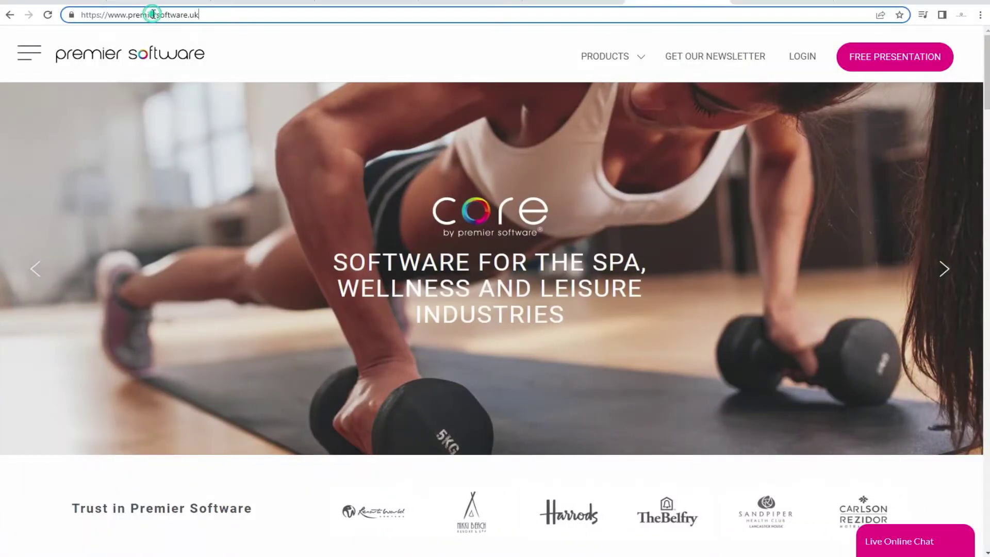
pyautogui.click(800, 59)
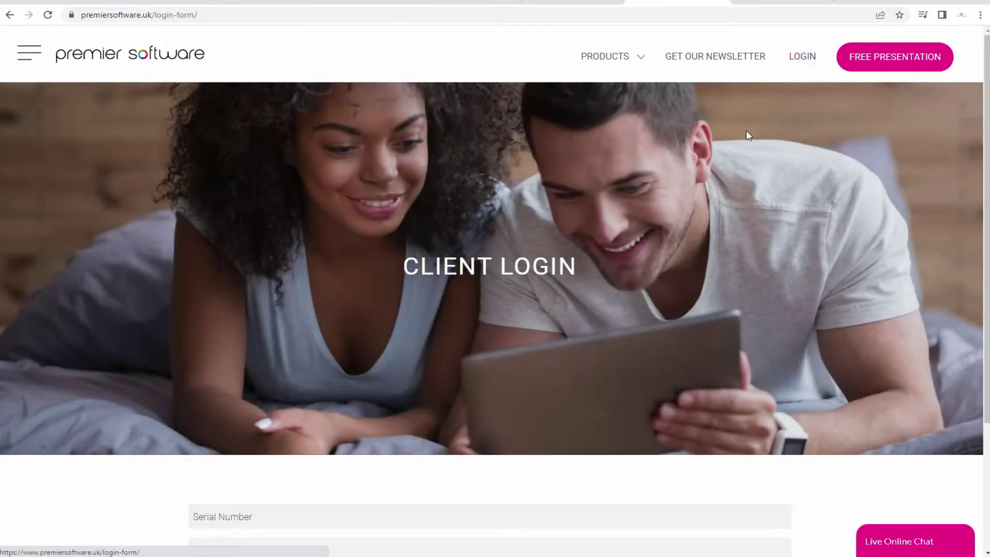
pyautogui.scroll(-3, 618, 199)
pyautogui.click(265, 407)
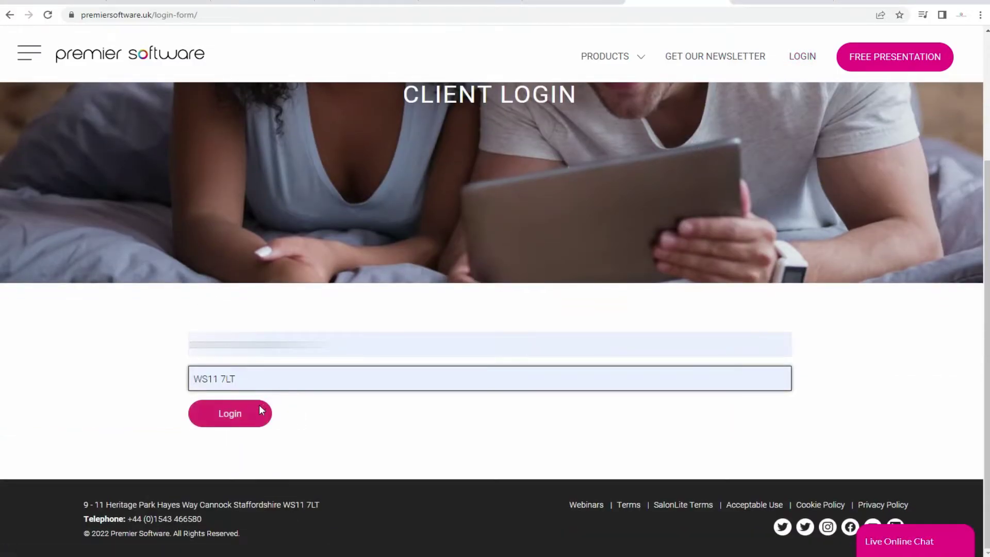
pyautogui.click(241, 422)
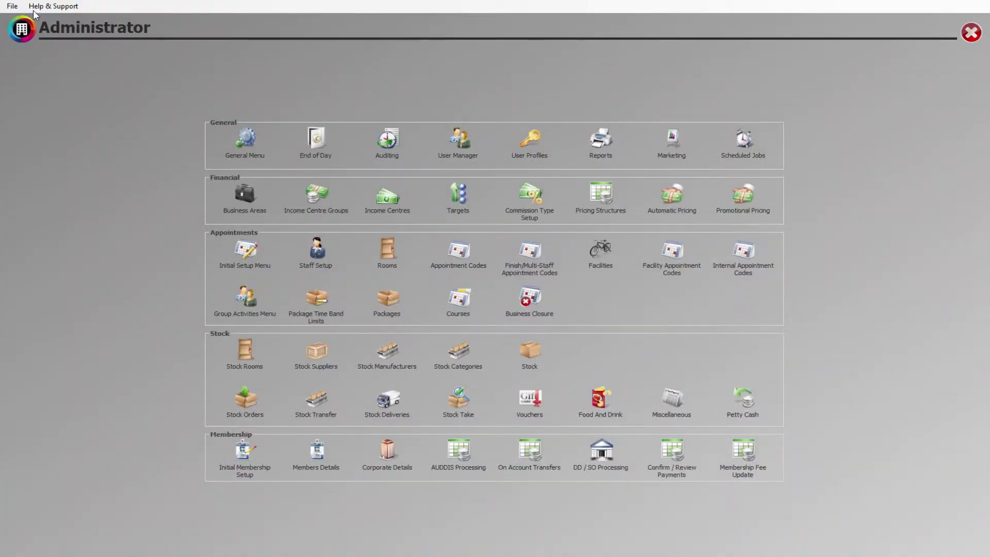
# Step: Switch to the Administrator program and open its About information
pyautogui.click(36, 6)
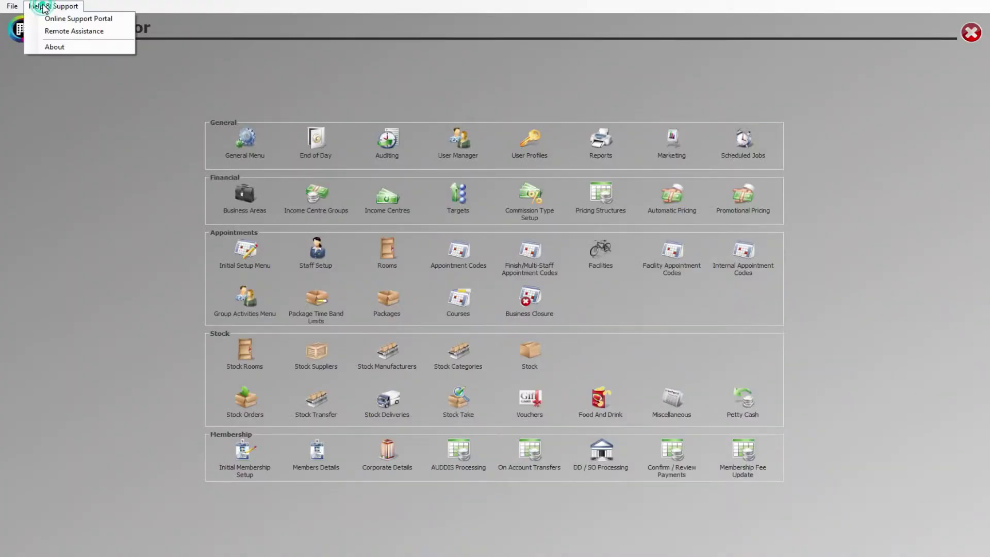
pyautogui.click(67, 46)
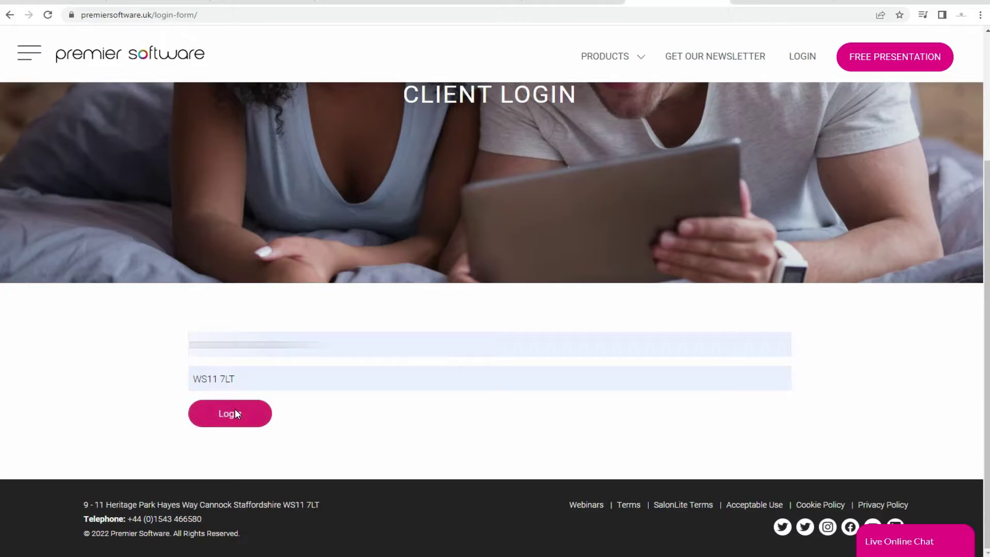
# Step: Return to the browser, log in to the client portal and open the web booking section
pyautogui.click(233, 411)
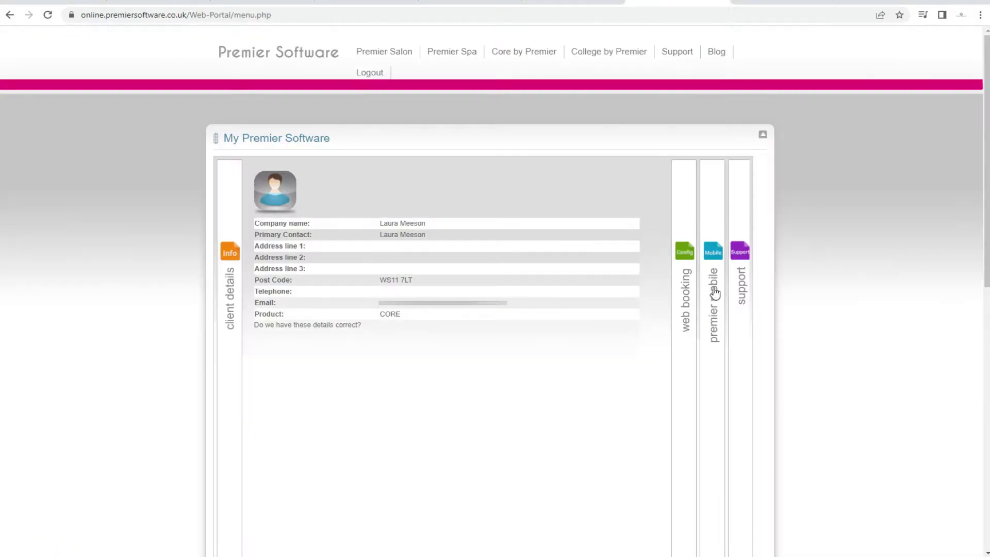
pyautogui.click(685, 302)
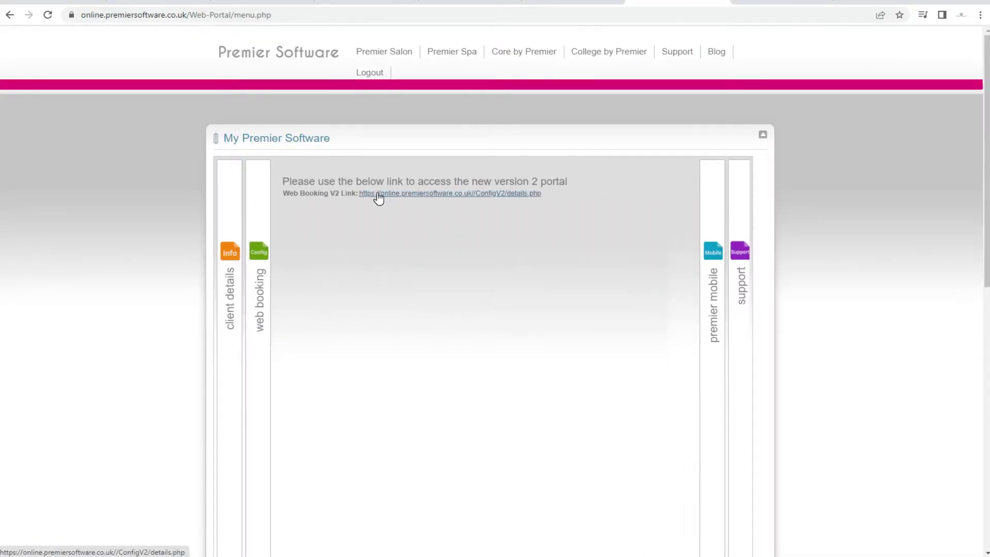
# Step: Open the version 2 configuration portal and view the Reservation Portal's configurable options, including expanding all clients' itinerary on entry
pyautogui.click(378, 195)
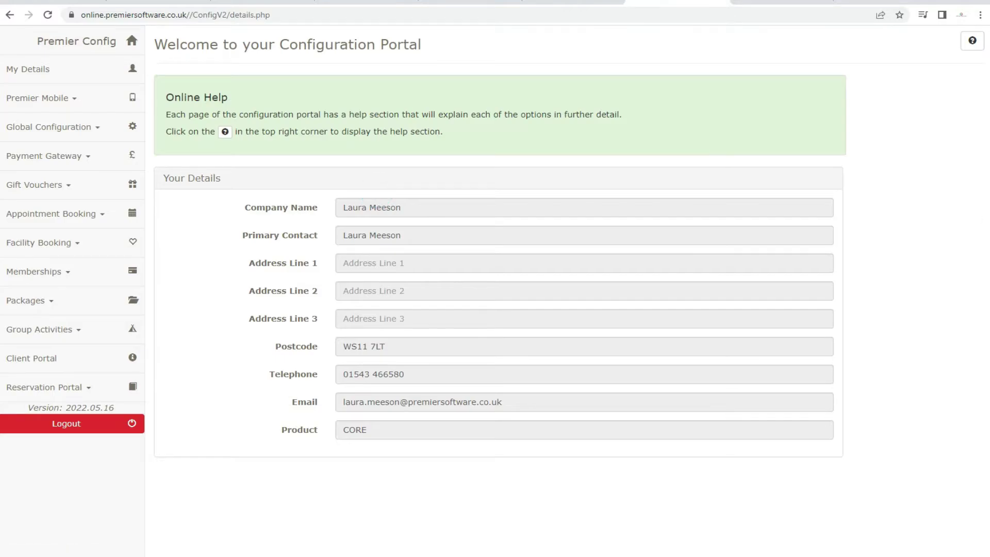
pyautogui.click(45, 389)
pyautogui.click(54, 413)
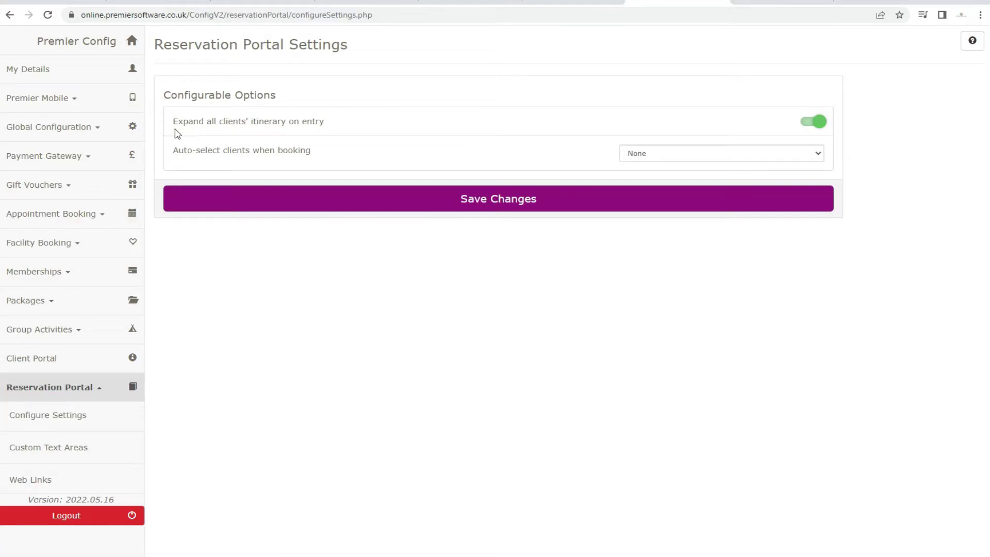
pyautogui.moveTo(171, 120); pyautogui.dragTo(327, 120)
pyautogui.click(327, 120)
# Step: Review the Reservation Portal's custom text areas, from the main settings to the Guests section
pyautogui.click(83, 446)
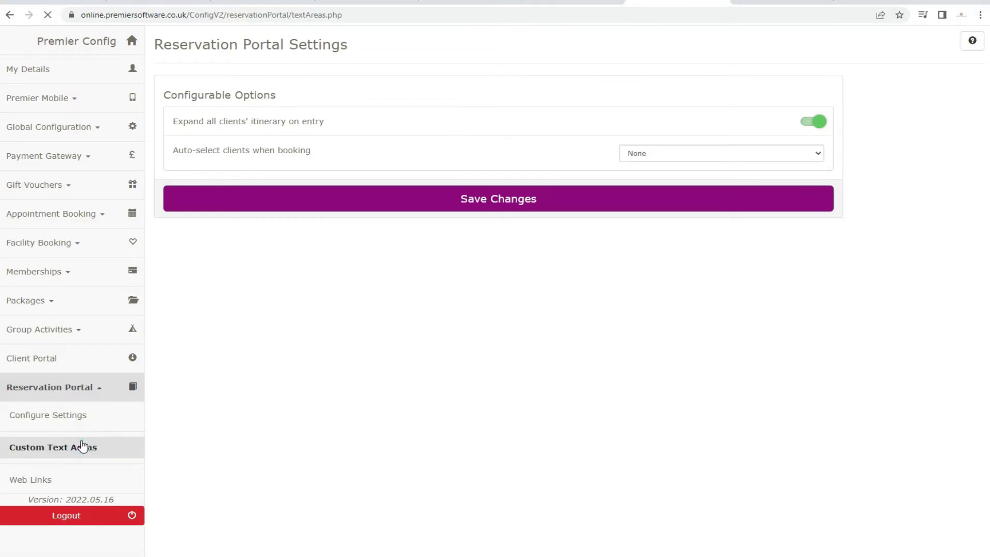
pyautogui.scroll(-15, 264, 207)
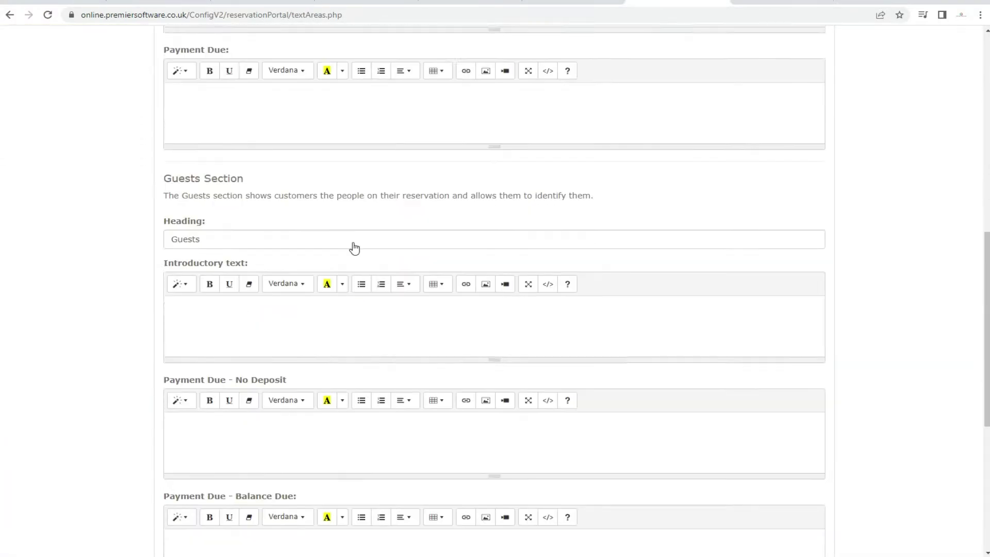
pyautogui.scroll(15, 265, 214)
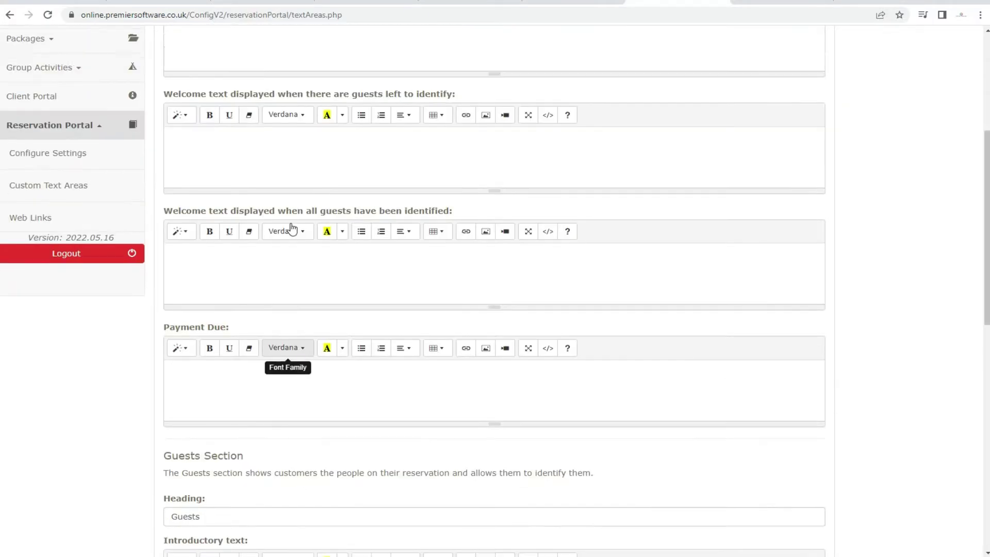
pyautogui.scroll(1, 292, 225)
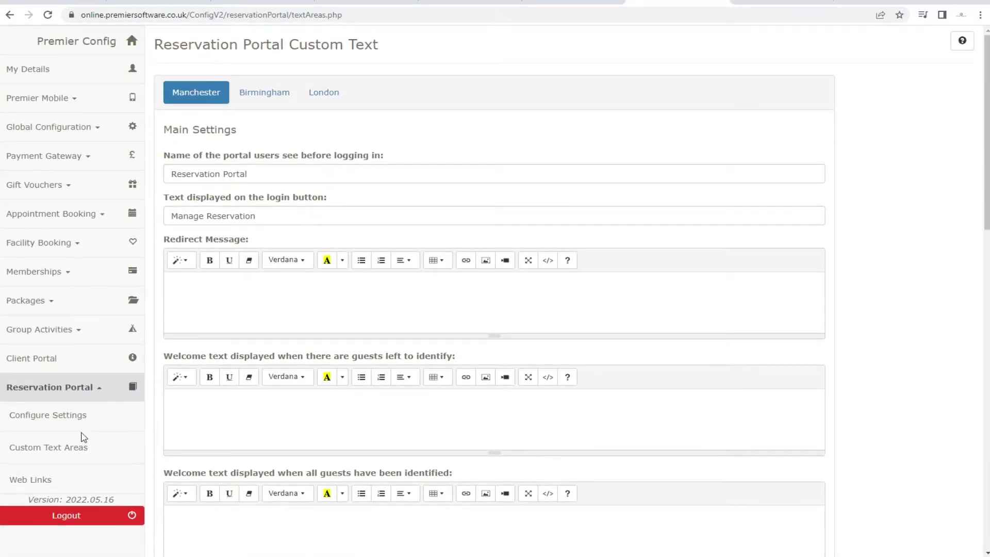
# Step: Copy Birmingham's Reservation Portal web link for logging in with reservation reference and lead surname
pyautogui.click(34, 485)
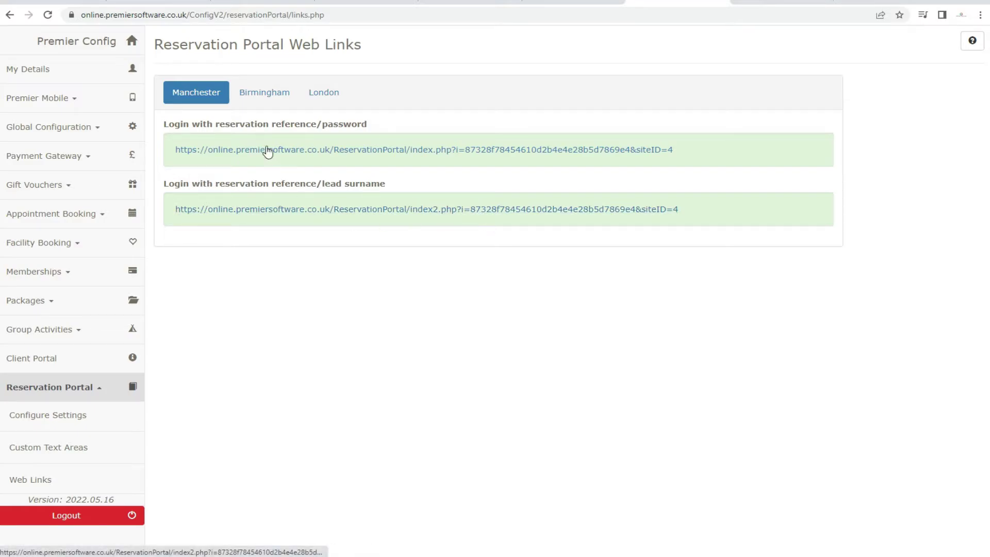
pyautogui.click(260, 98)
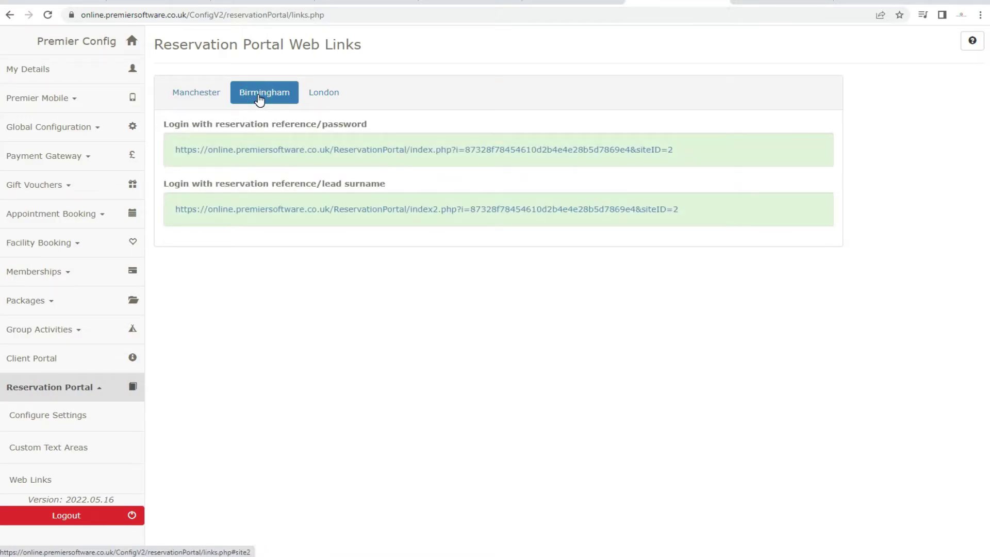
pyautogui.moveTo(688, 212); pyautogui.dragTo(176, 215)
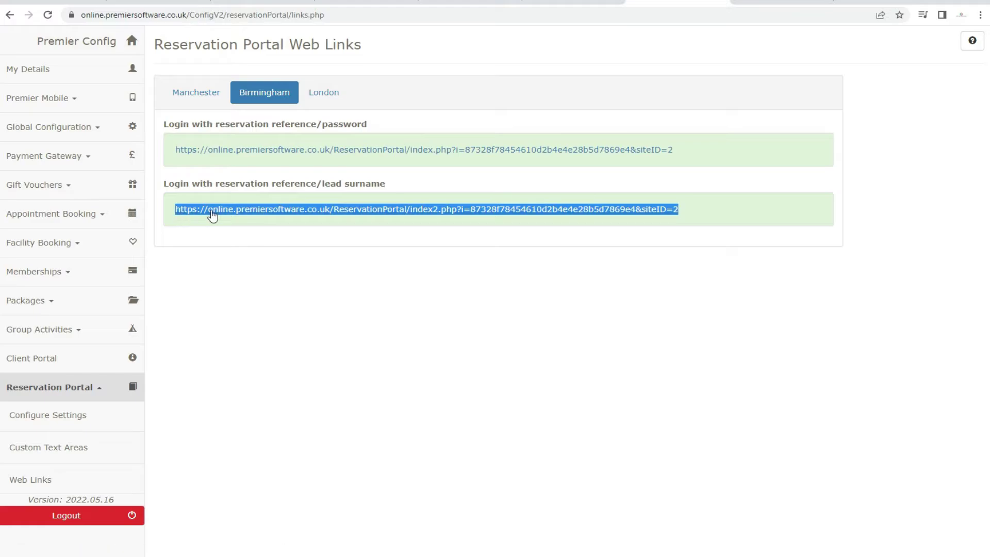
pyautogui.rightClick(416, 208)
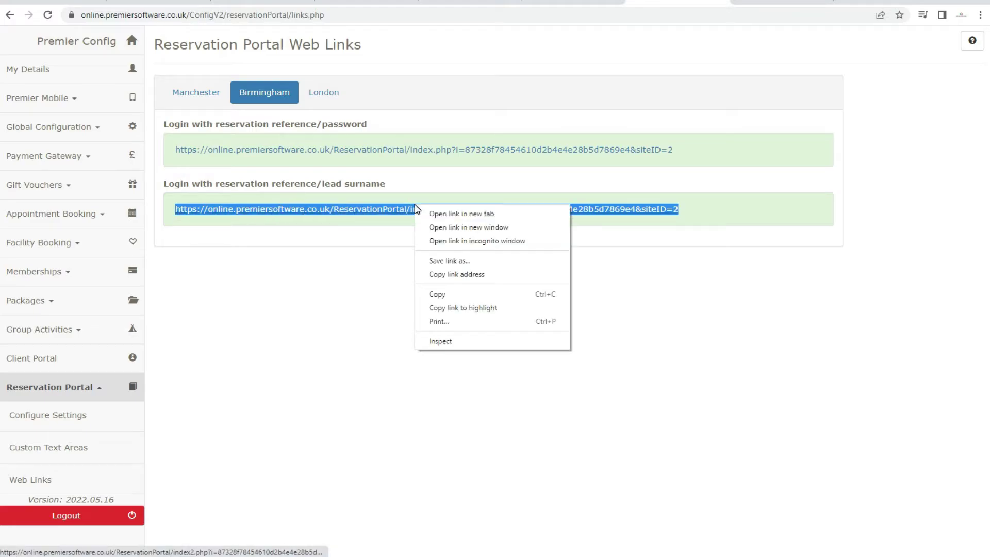
pyautogui.click(448, 295)
# Step: Switch to the Word confirmation letter and paste the copied portal link on a new line below the ClientSurname field
pyautogui.hotkey('alt', 'Tab')
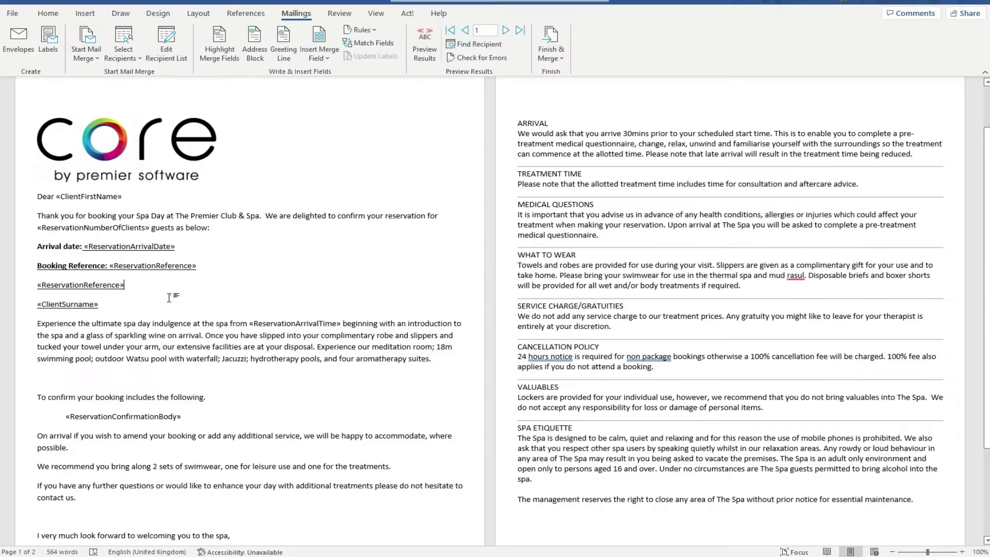
pyautogui.click(165, 309)
pyautogui.press('Return')
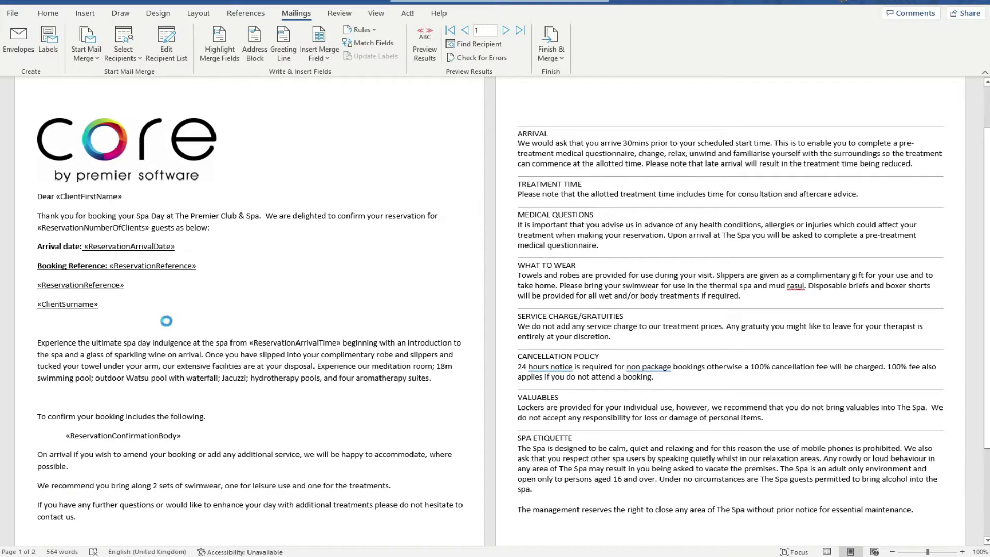
pyautogui.rightClick(166, 321)
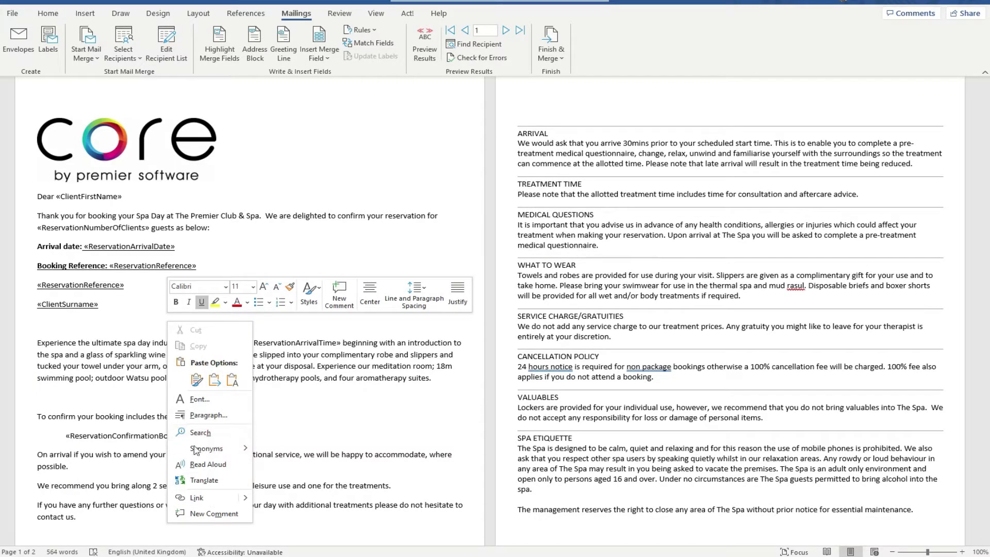
pyautogui.click(135, 329)
pyautogui.hotkey('ctrl', 'v')
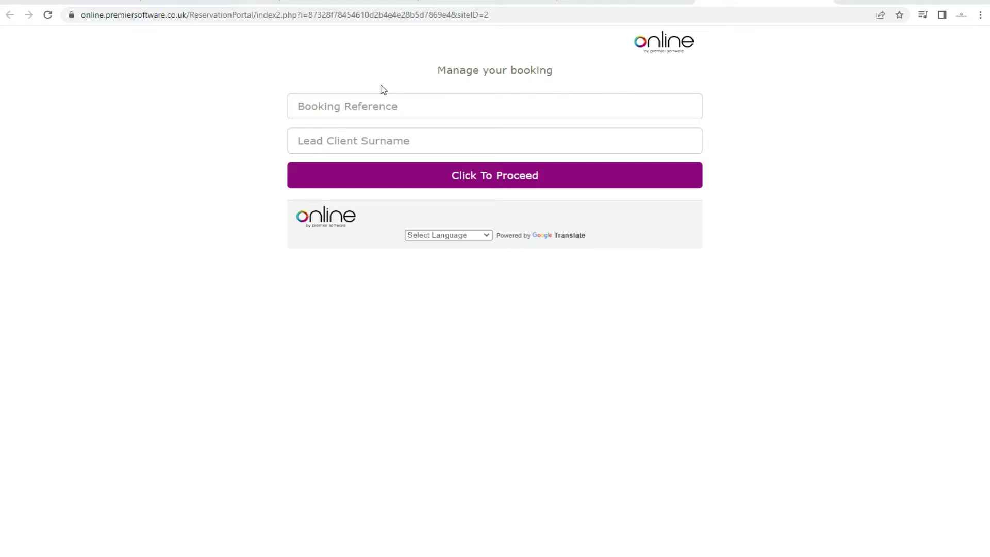
# Step: Log in to the Manage your booking page with the booking reference and the lead client's surname
pyautogui.click(351, 104)
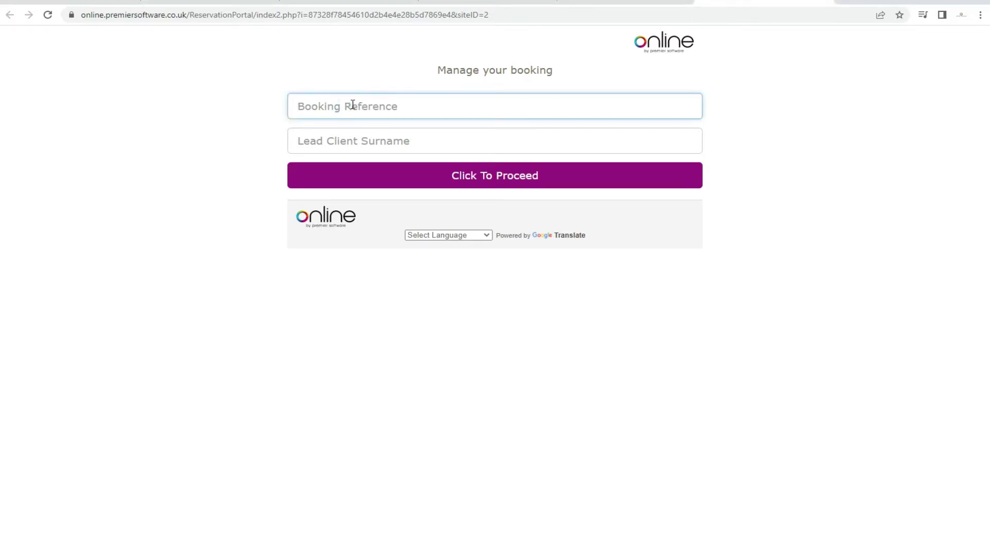
pyautogui.click(365, 137)
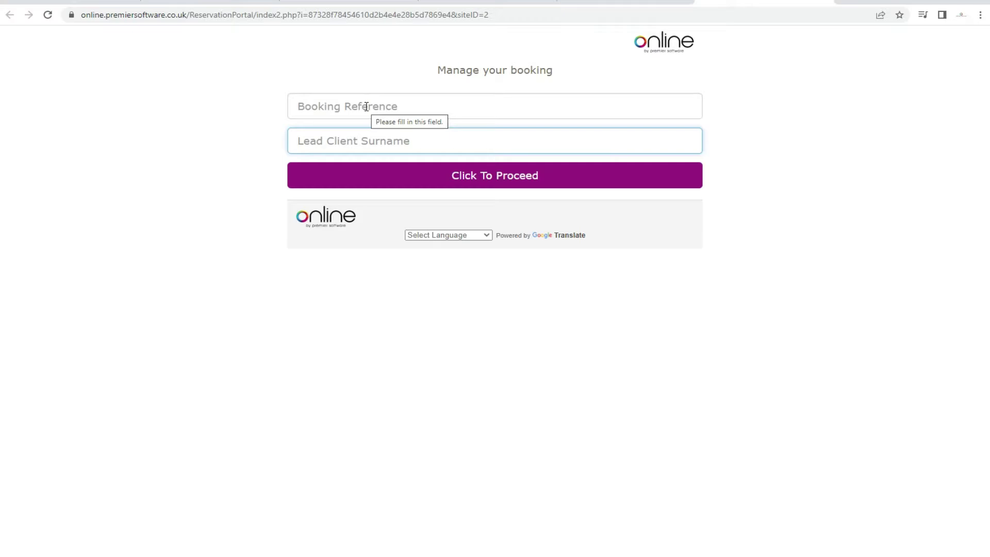
pyautogui.click(365, 105)
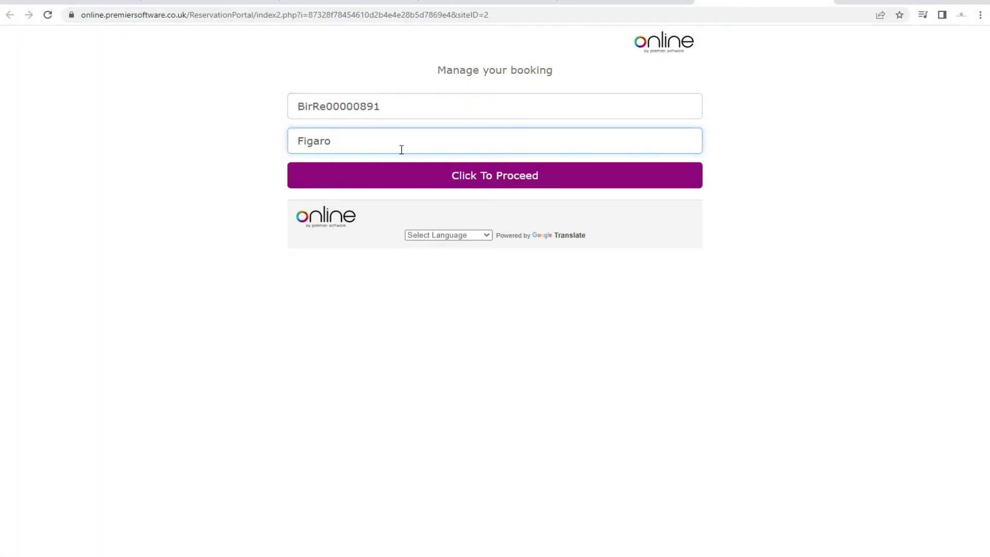
pyautogui.click(411, 178)
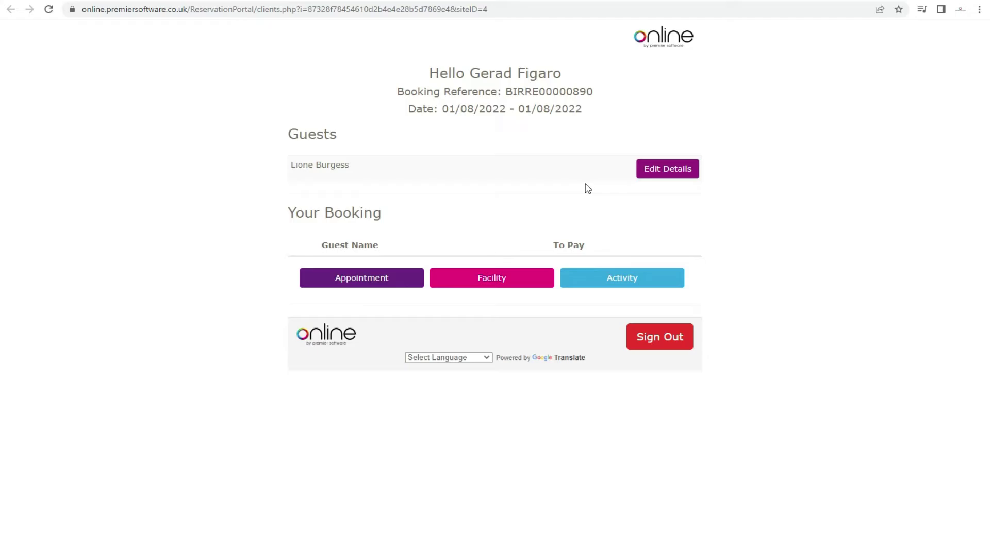
# Step: Open the guest's personal details for editing, check the country list, and save the details
pyautogui.click(655, 169)
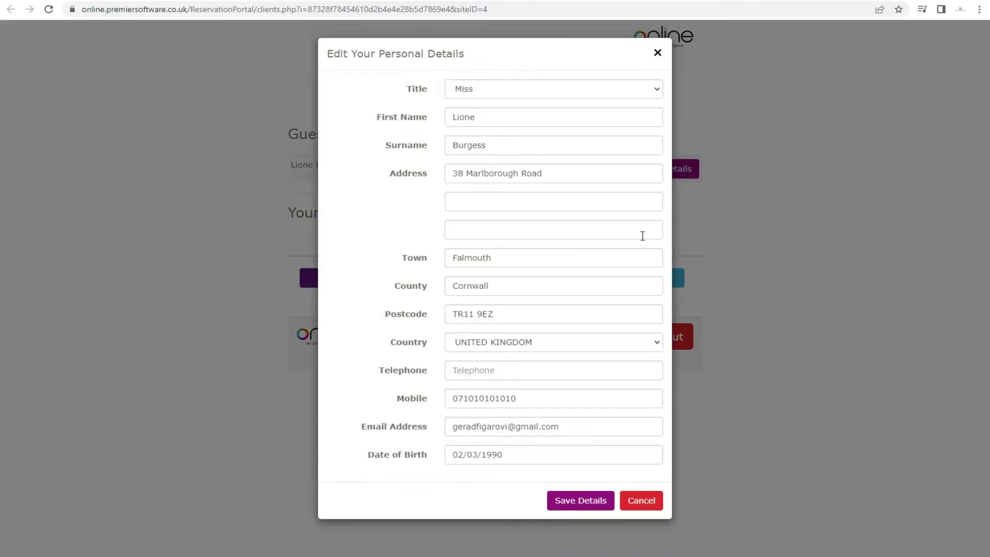
pyautogui.click(566, 348)
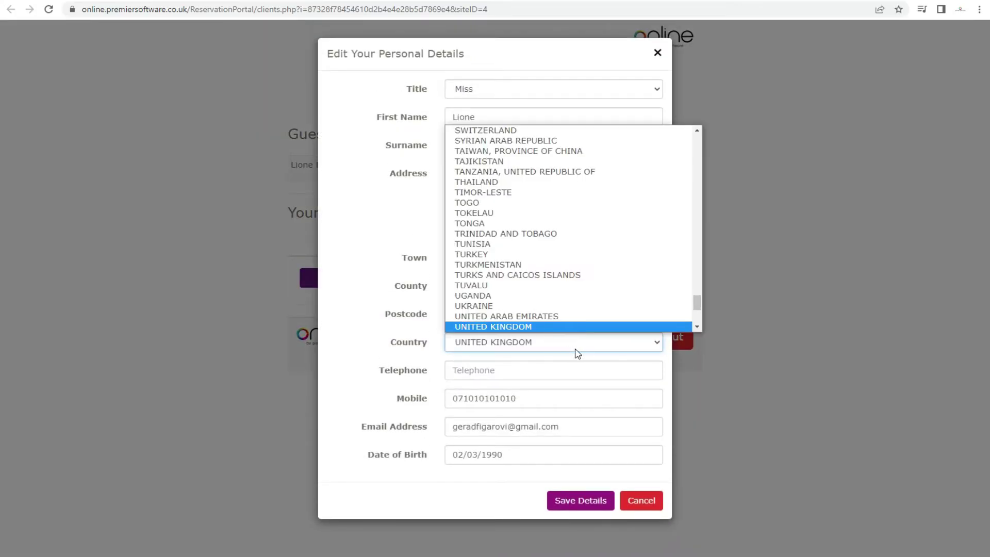
pyautogui.click(663, 361)
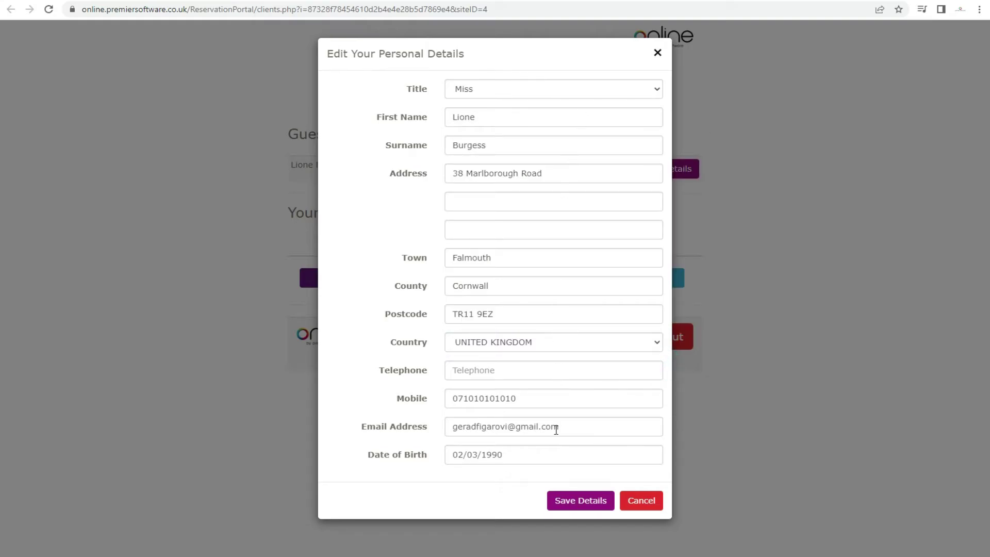
pyautogui.click(598, 501)
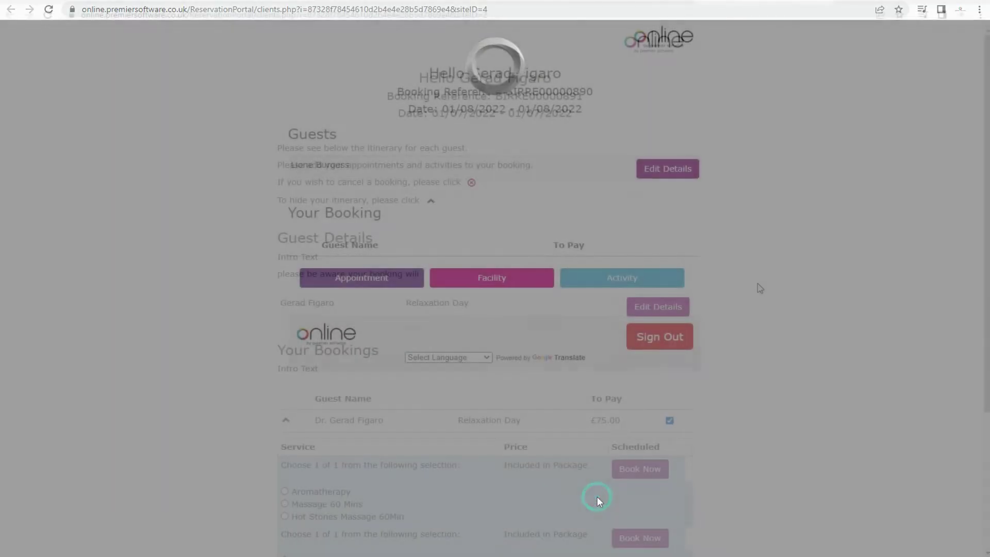
# Step: Choose Aromatherapy for the guest's Relaxation Day and book its 10:00 am appointment on Friday 1st July
pyautogui.scroll(-5, 692, 278)
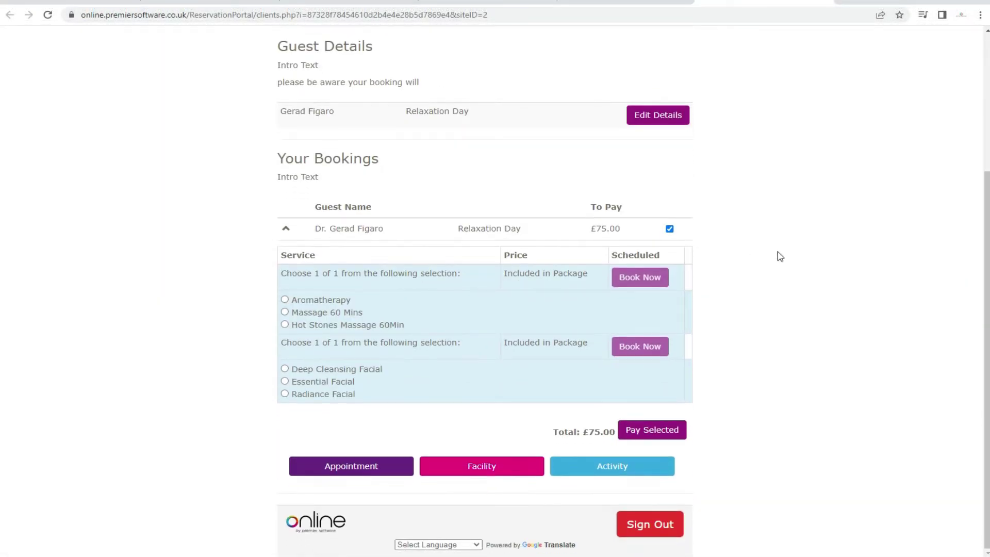
pyautogui.click(284, 300)
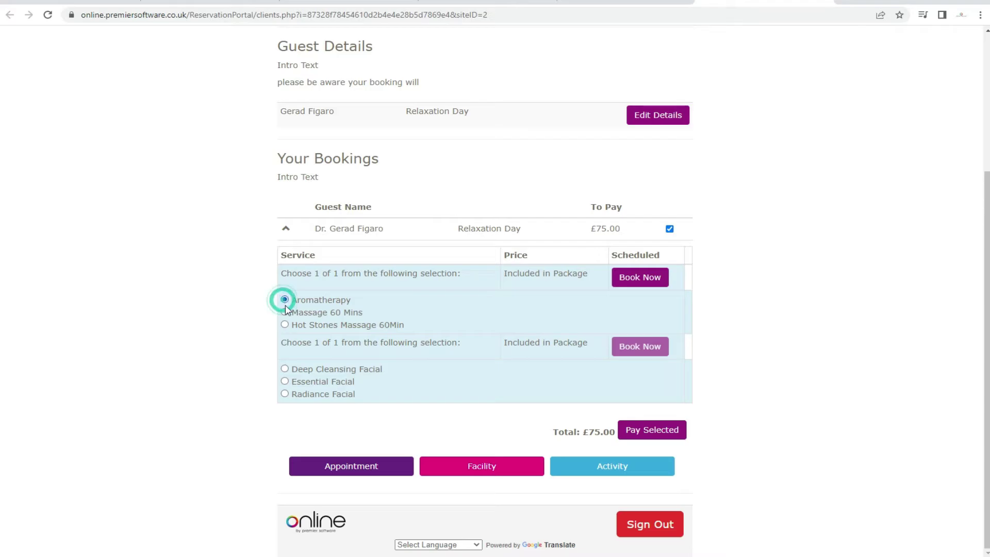
pyautogui.click(631, 280)
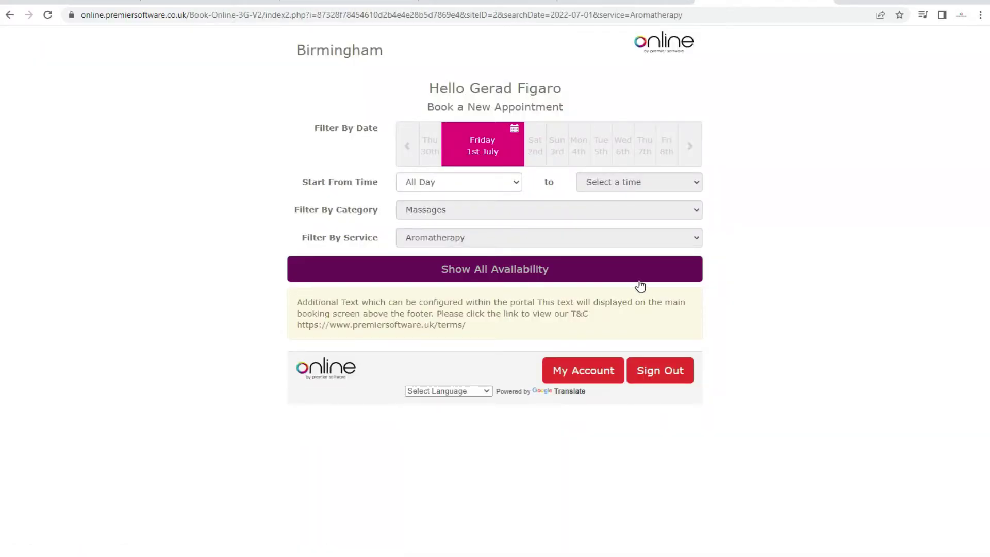
pyautogui.click(519, 274)
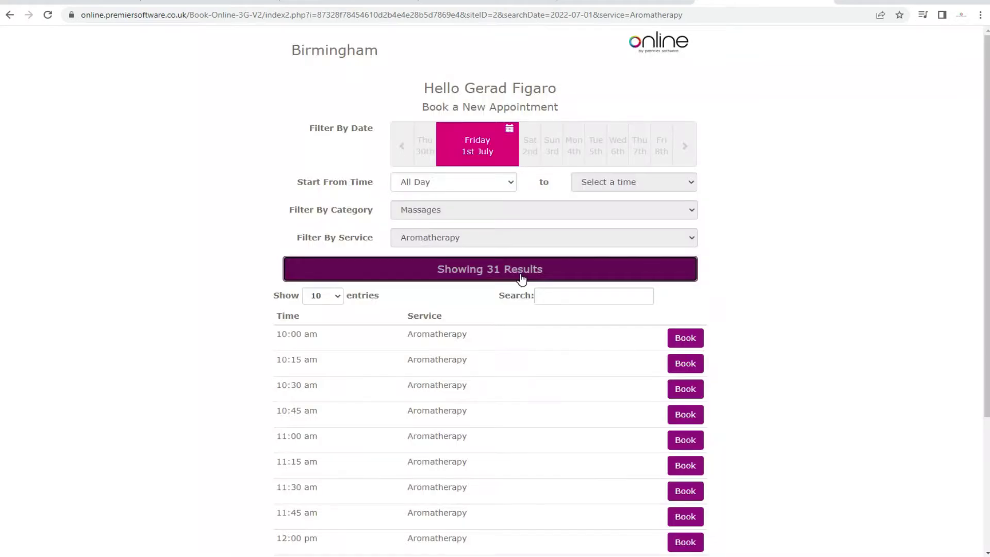
pyautogui.click(684, 339)
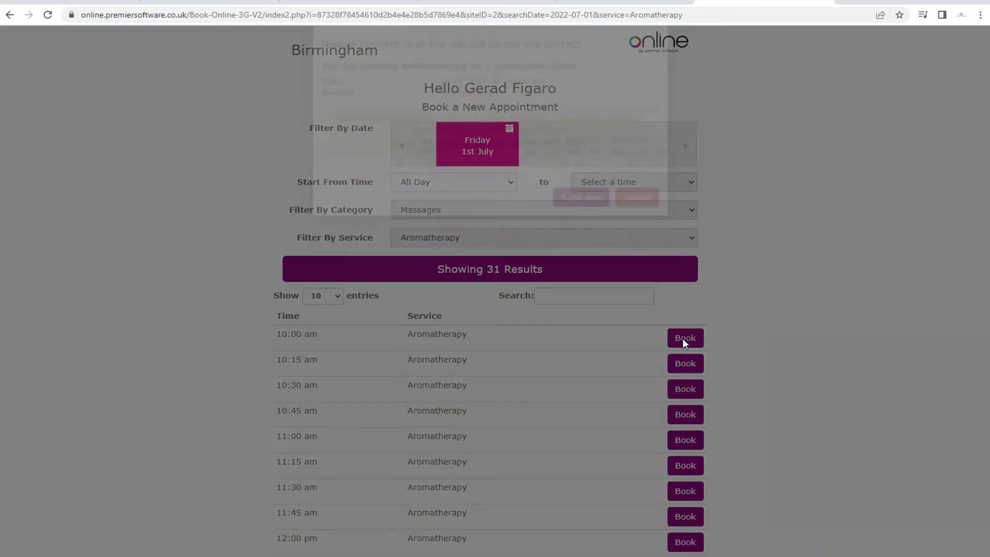
pyautogui.click(582, 249)
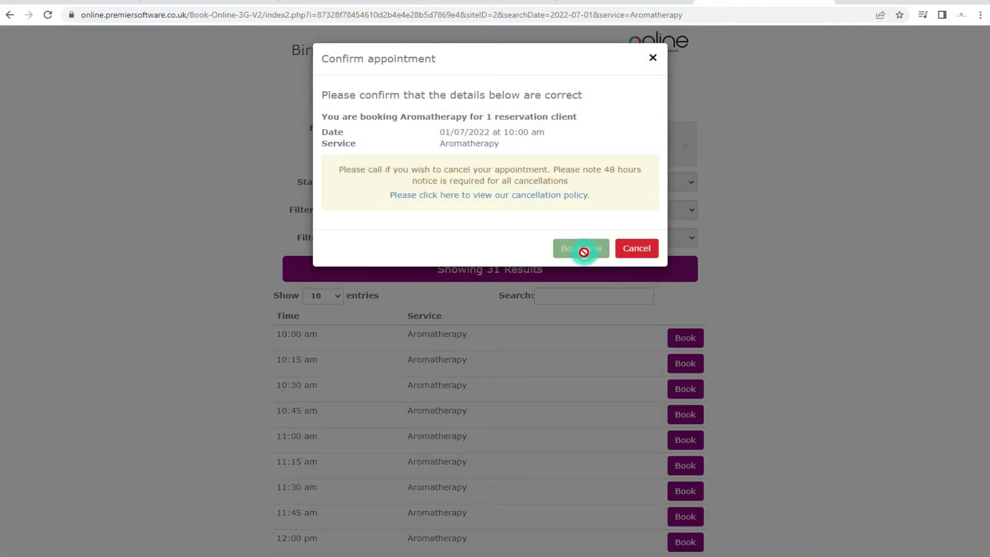
# Step: Proceed to pay for the selected Relaxation Day booking
pyautogui.scroll(-1, 582, 243)
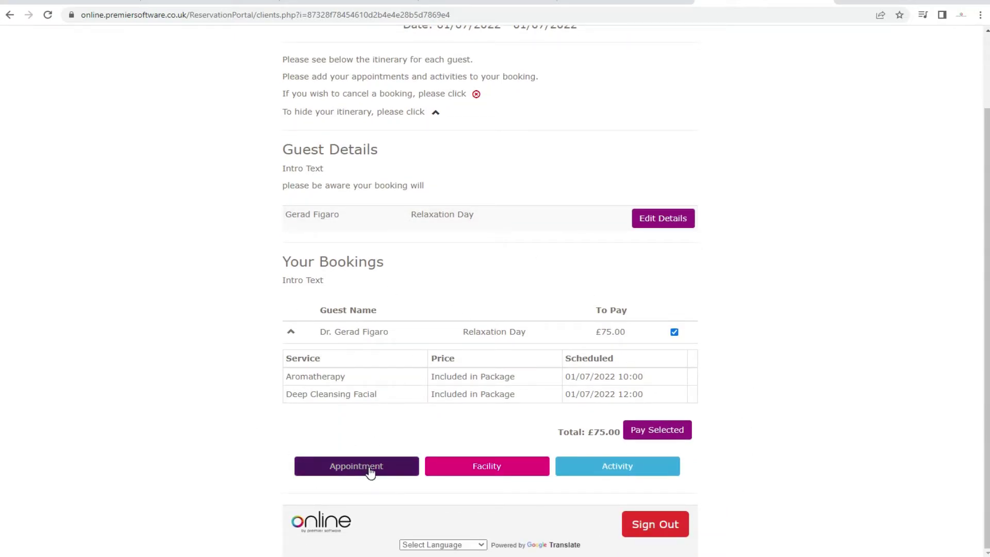
pyautogui.click(654, 429)
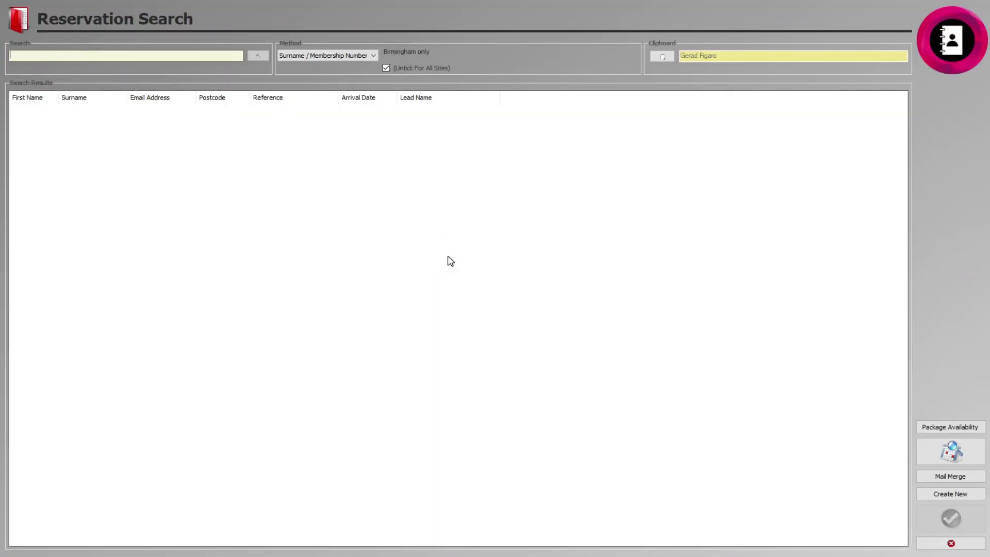
# Step: In the Core program's Reservation Search, find the clipboard client's reservations and open the one arriving 01/07/2022 to view its details
pyautogui.click(662, 56)
pyautogui.click(377, 118)
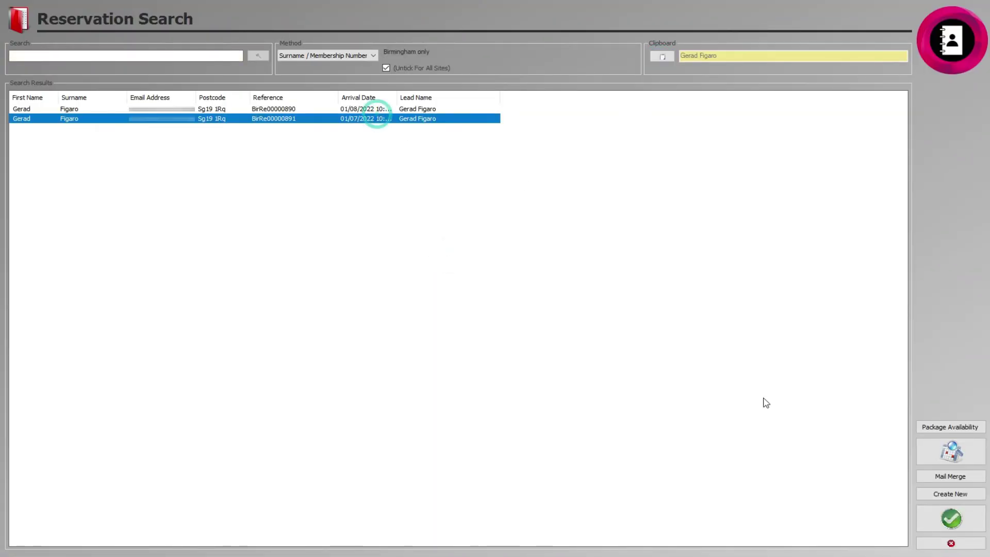
pyautogui.click(951, 518)
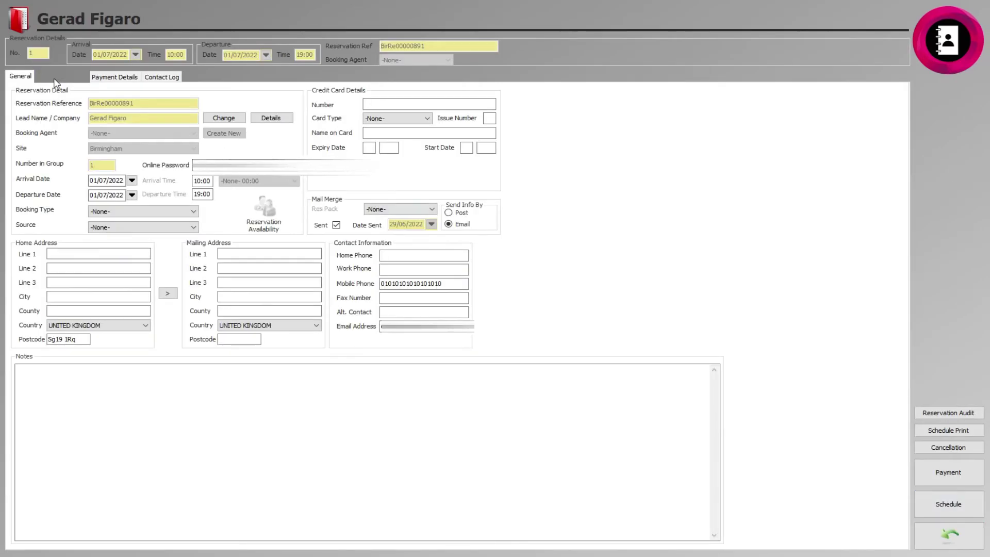
pyautogui.click(60, 76)
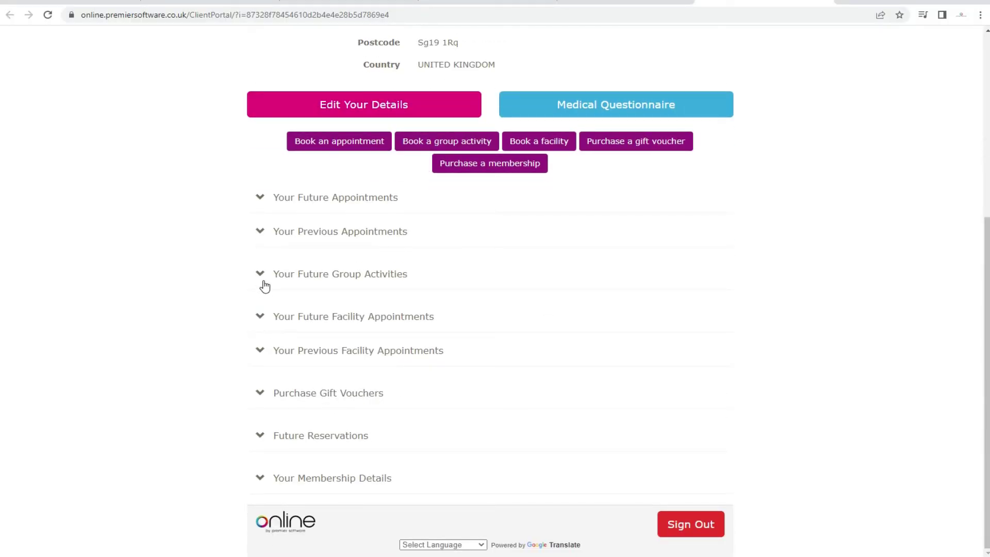
# Step: In the browser's client portal, expand the future reservations and open the page for managing them
pyautogui.click(261, 436)
pyautogui.scroll(-3, 307, 402)
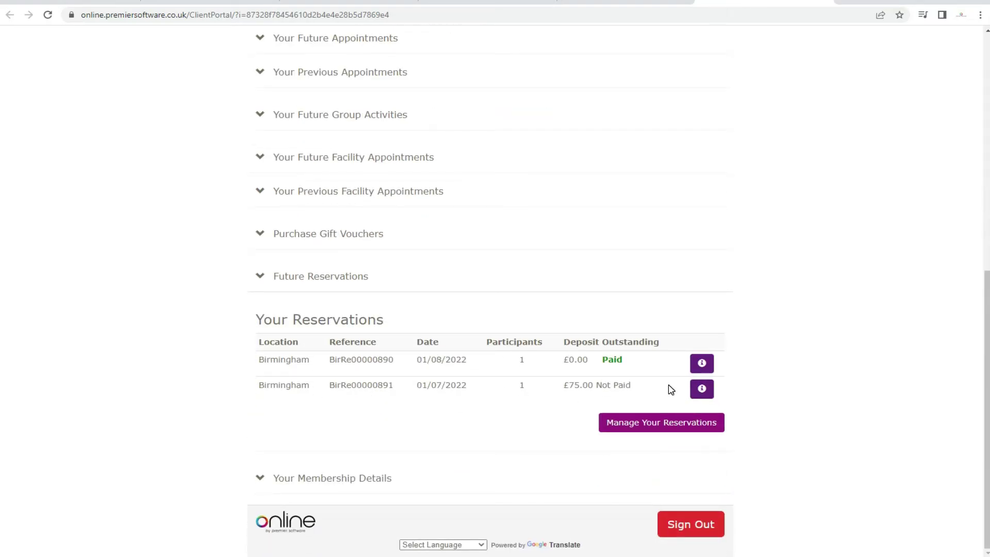
pyautogui.click(666, 423)
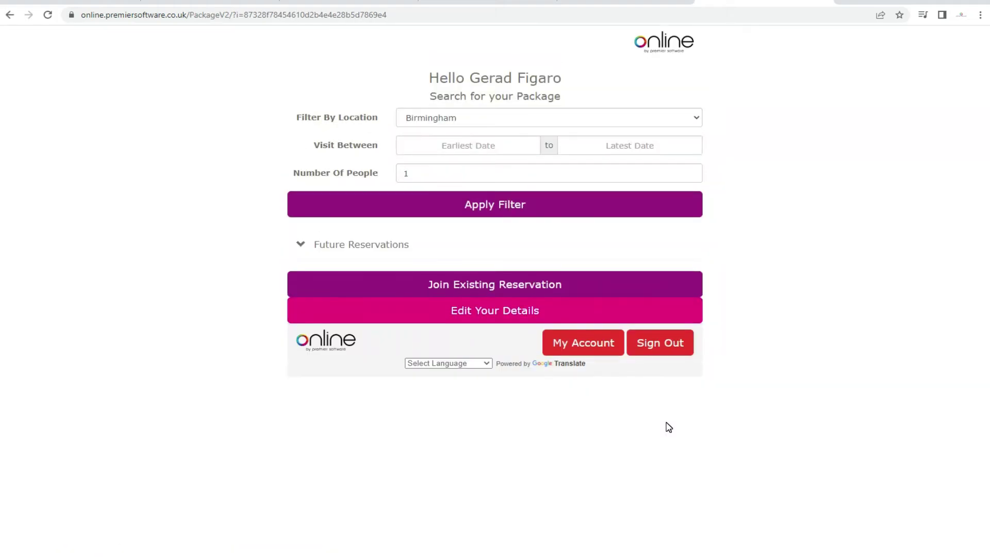
# Step: Start joining an existing reservation and fill in its reservation reference
pyautogui.click(504, 282)
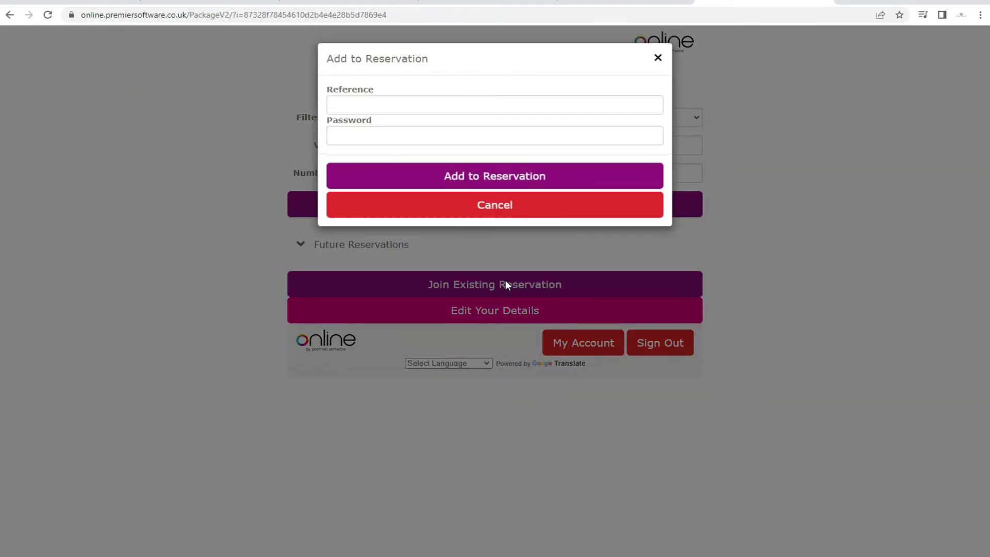
pyautogui.click(363, 103)
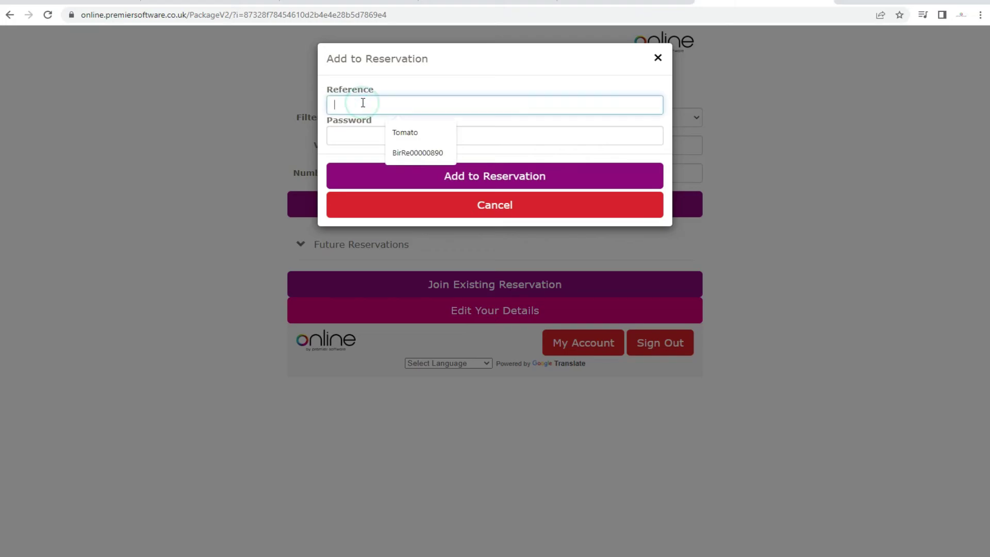
pyautogui.click(400, 154)
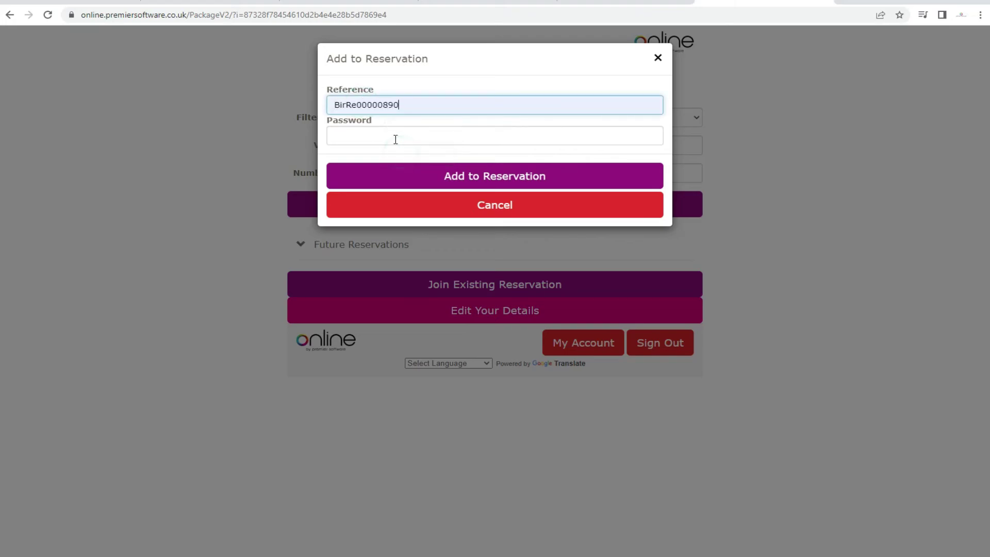
pyautogui.click(387, 129)
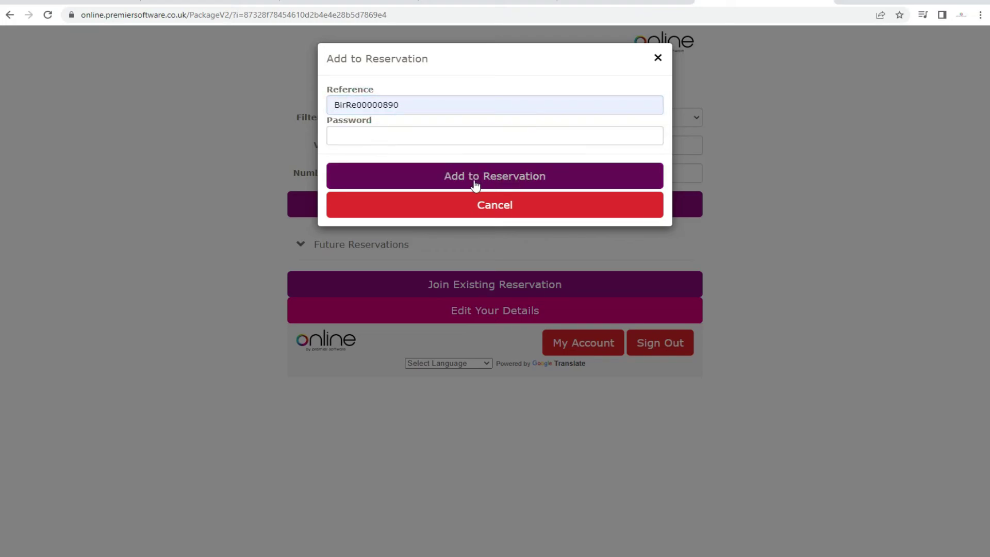